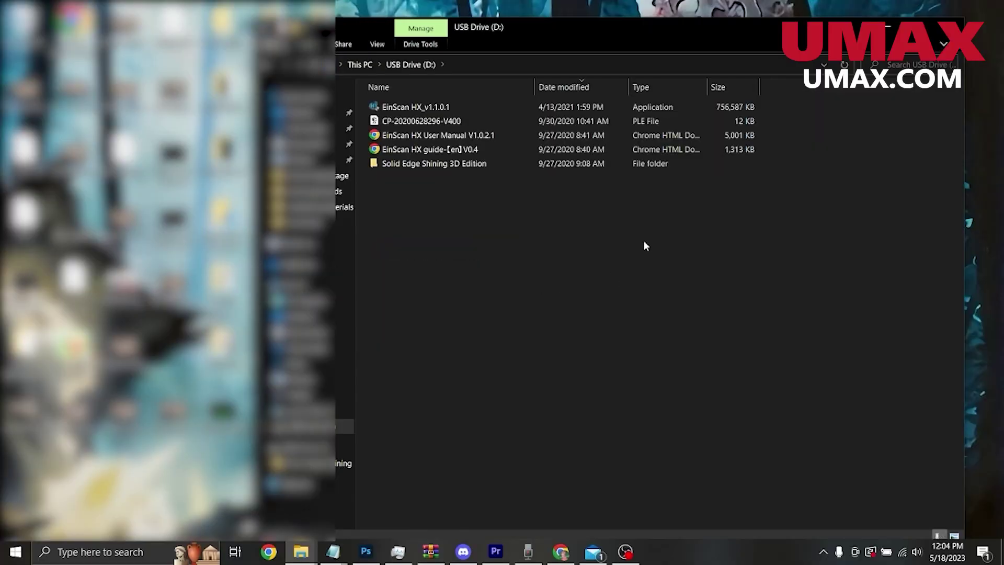
Install EinScan HX 1.1.0.1 from the USB drive with default settings and launch it.
click(468, 108)
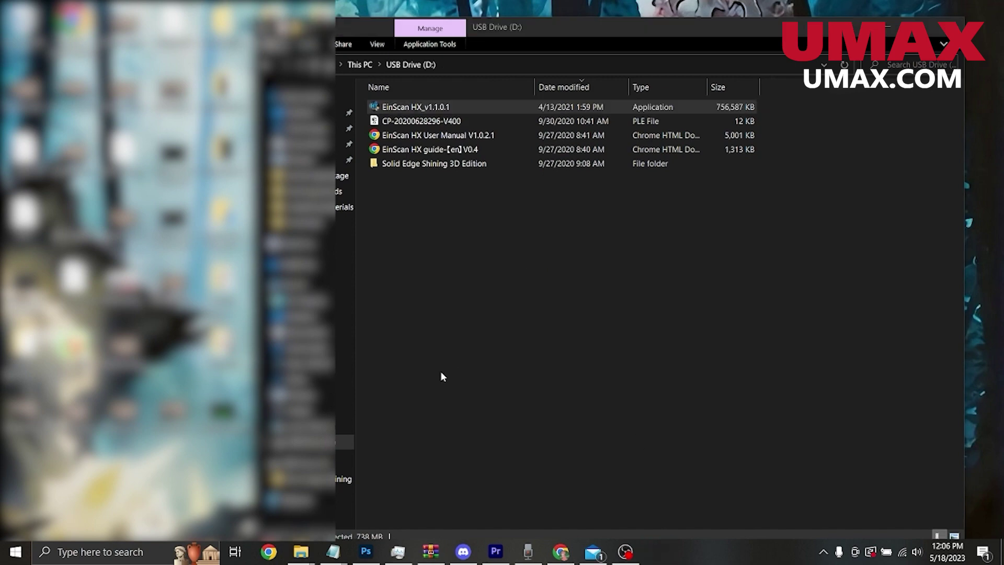
click(515, 304)
click(575, 380)
click(500, 345)
click(575, 381)
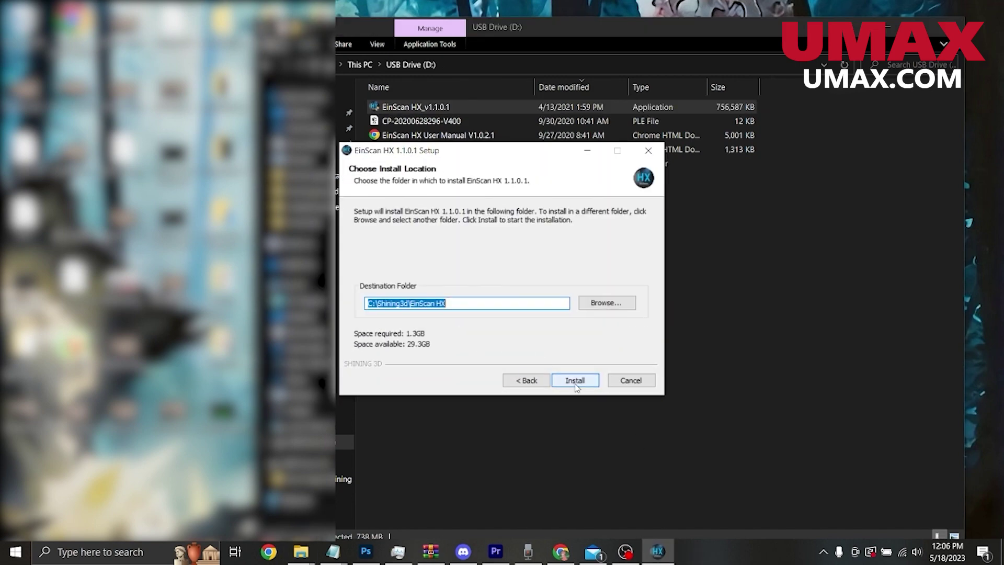
click(575, 381)
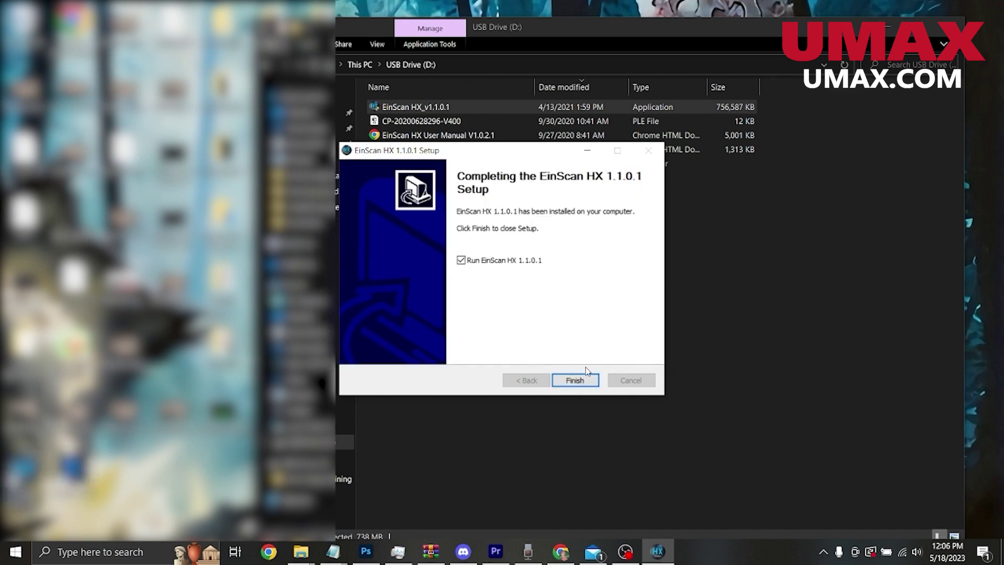
click(575, 380)
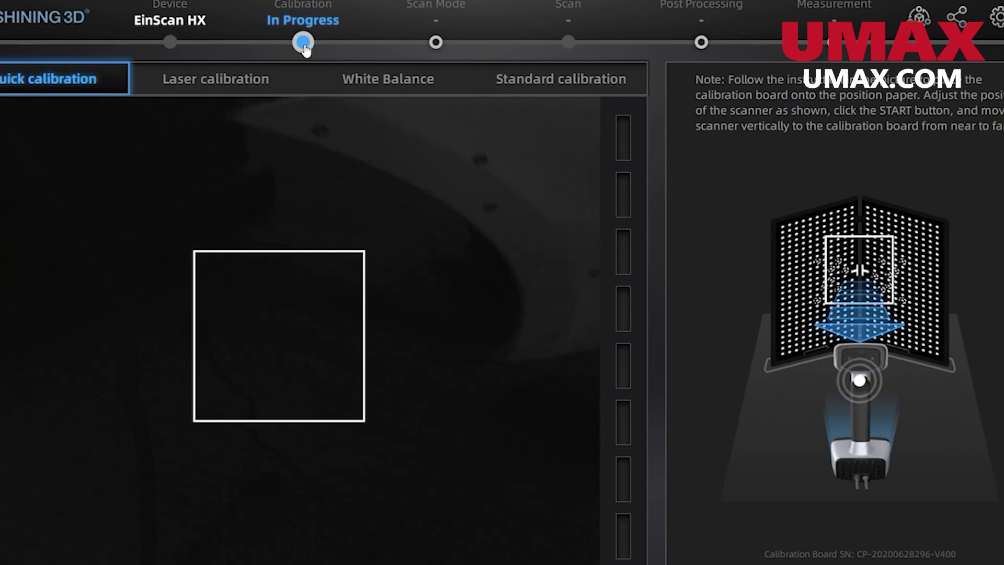
Switch to Standard calibration and calibrate using the calibration board.
click(585, 83)
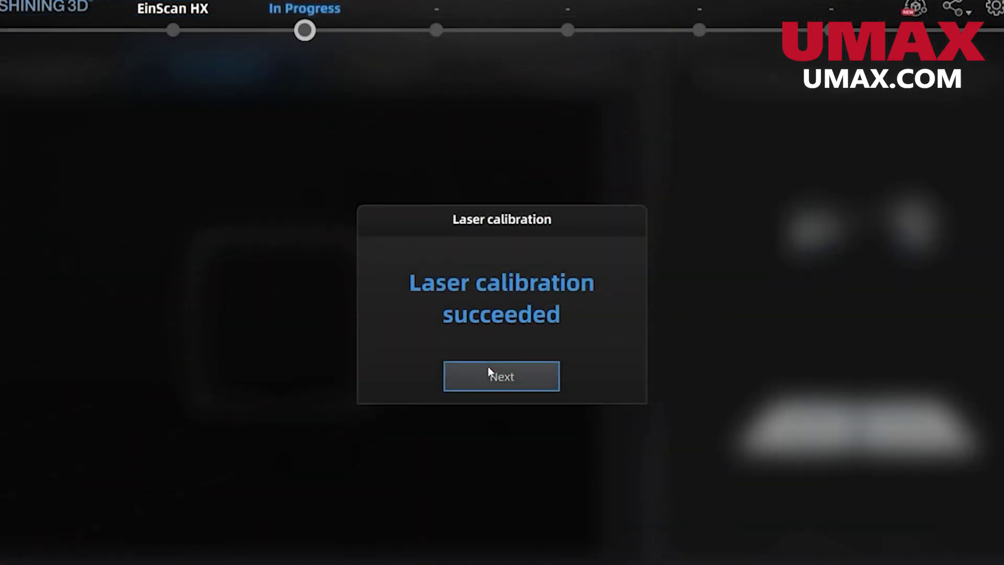
Continue from the successful laser calibration to white balance calibration.
click(485, 386)
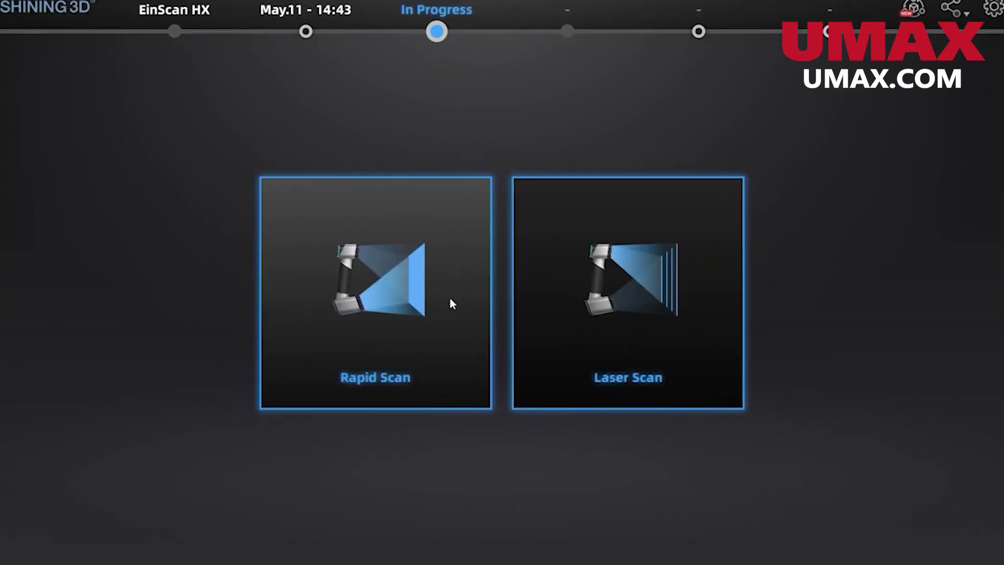
Start a new Laser Scan project at Medium Detail (0.5 mm) resolution.
click(660, 293)
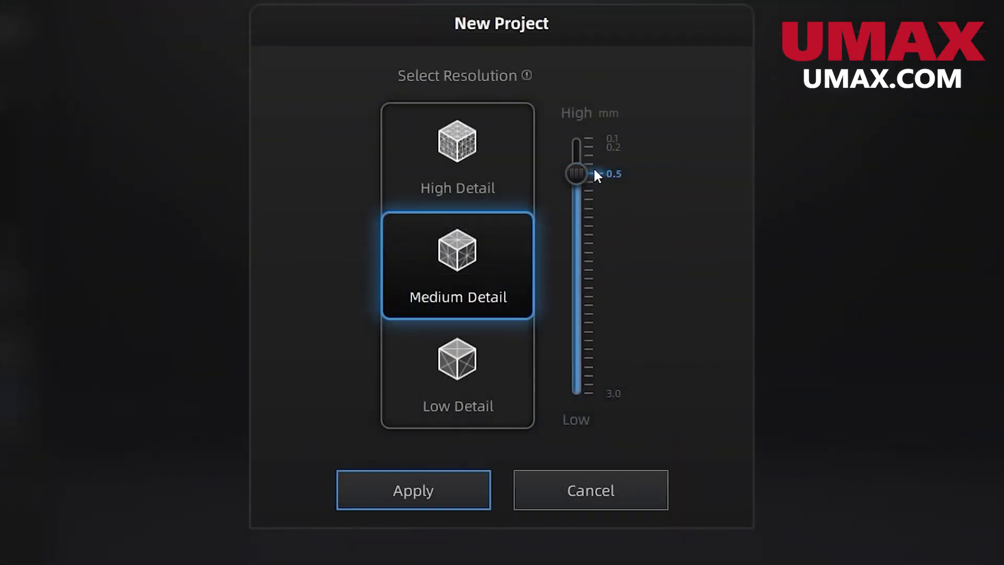
drag(575, 175, 568, 124)
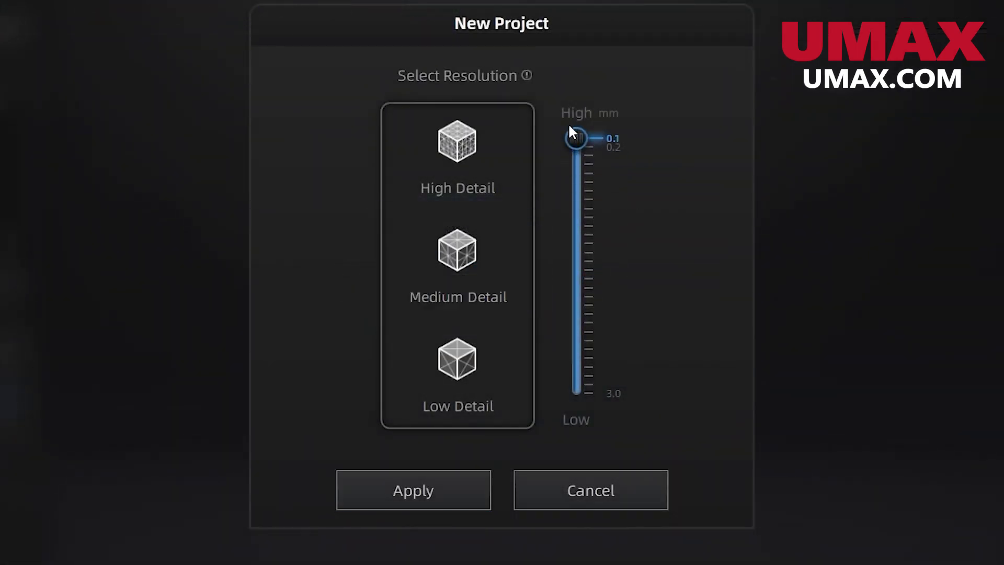
click(485, 149)
click(486, 253)
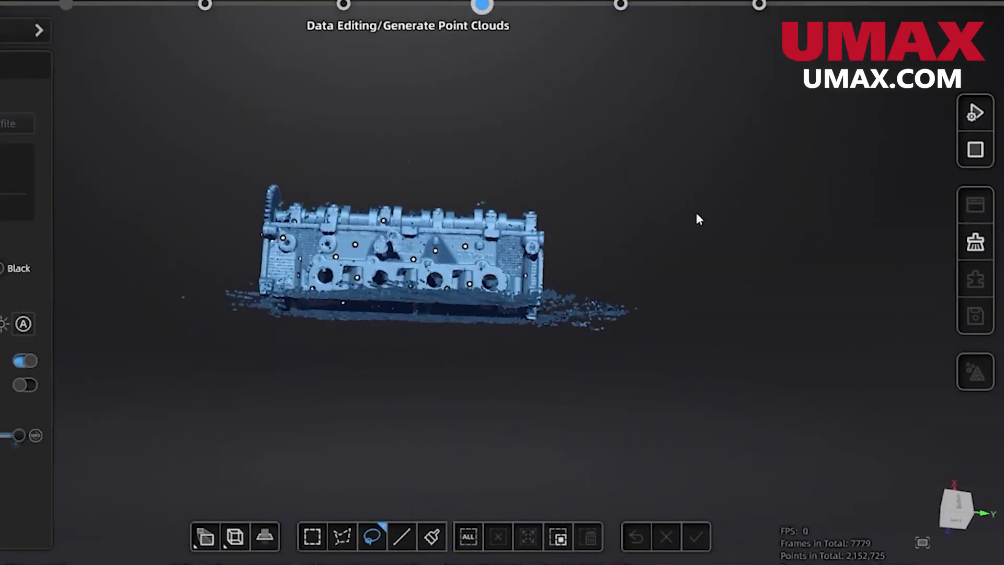
Lasso and delete the table points beneath the cylinder head.
drag(563, 212, 365, 249)
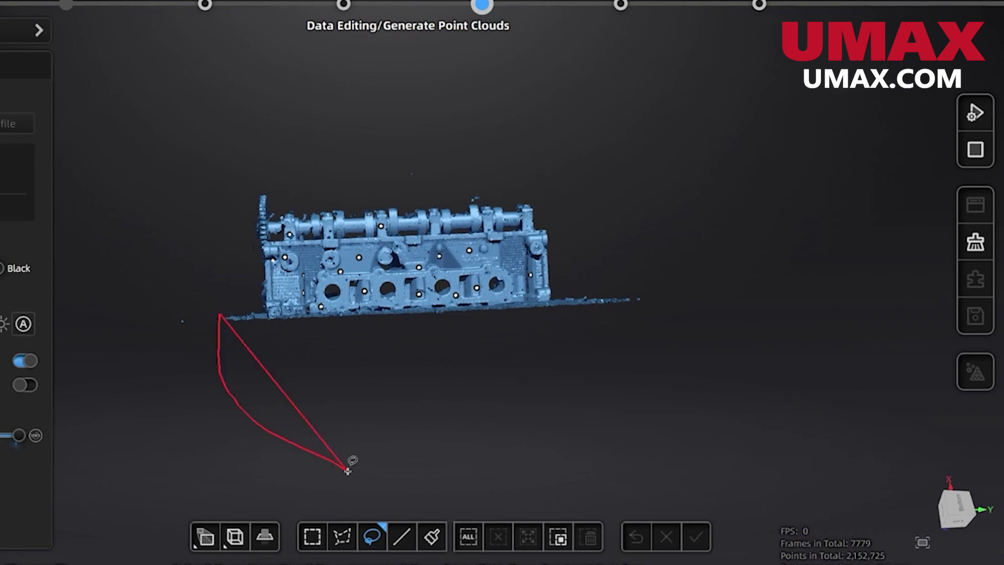
mouse_move(347, 471)
mouse_down()
mouse_move(797, 331)
mouse_move(716, 285)
mouse_up()
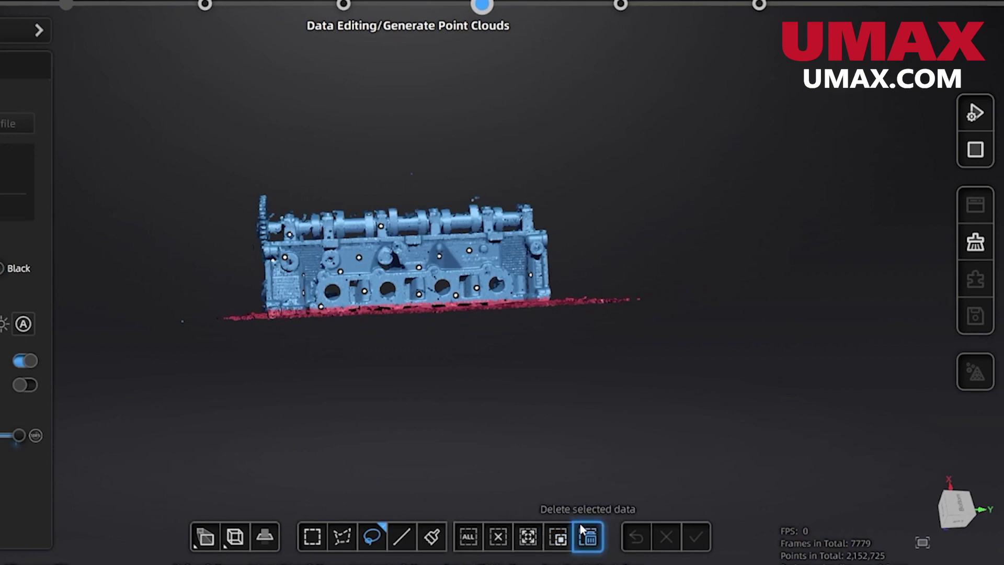
click(583, 531)
click(695, 537)
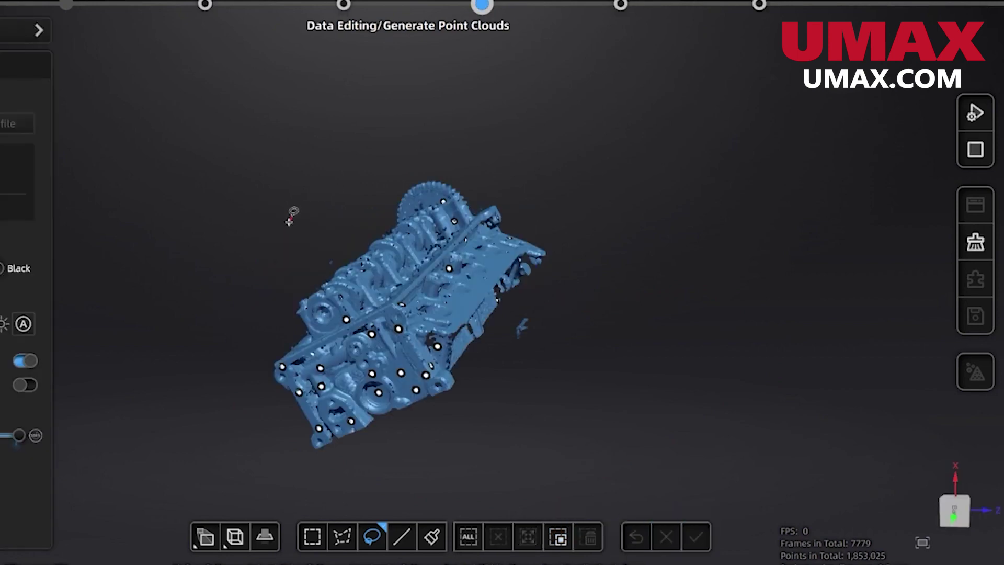
Select the connected cylinder head body and delete the stray specks around it.
drag(494, 285, 492, 288)
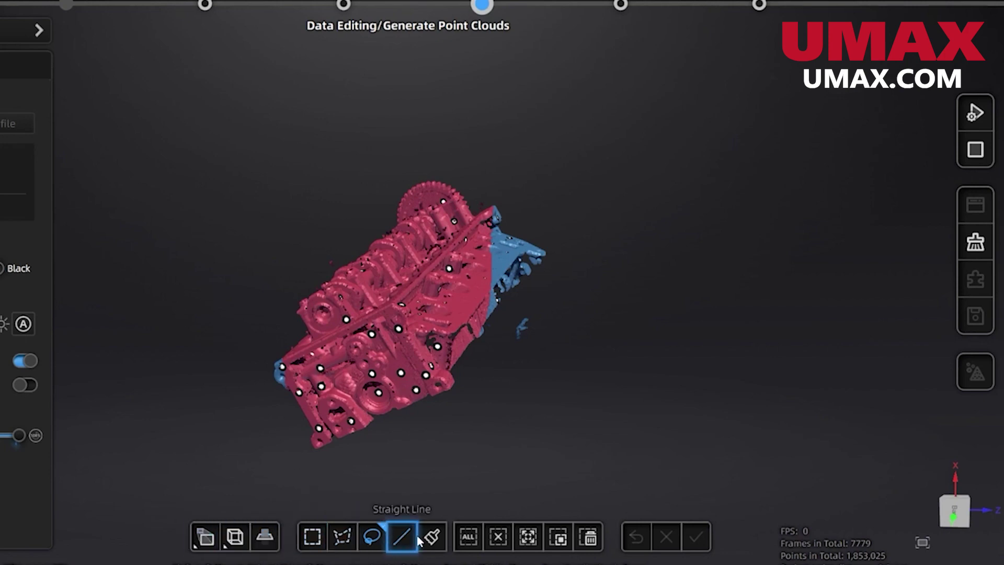
click(532, 538)
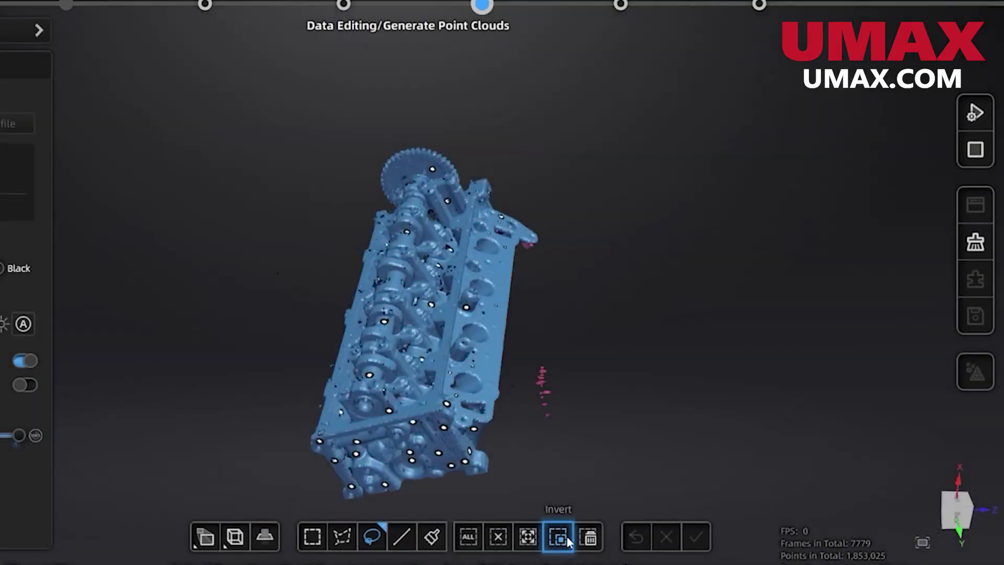
click(598, 525)
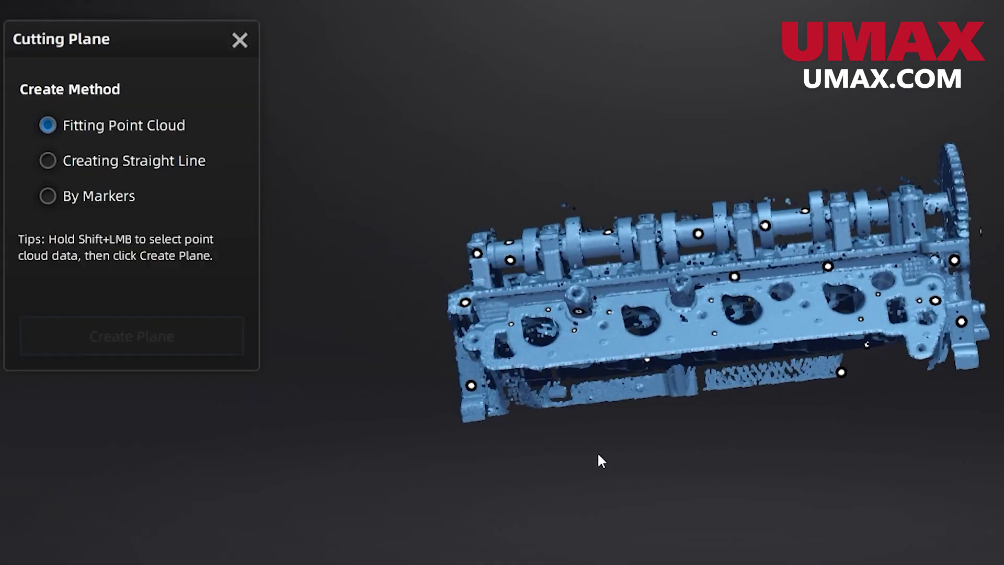
Trim the underside data with a line-defined cutting plane positioned at -10.93 mm.
click(48, 160)
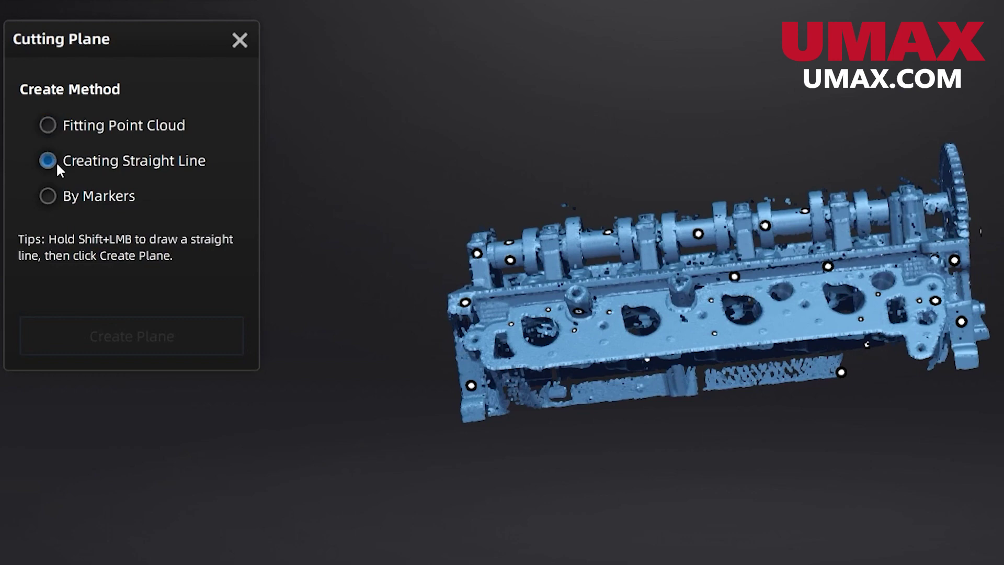
drag(469, 240, 484, 207)
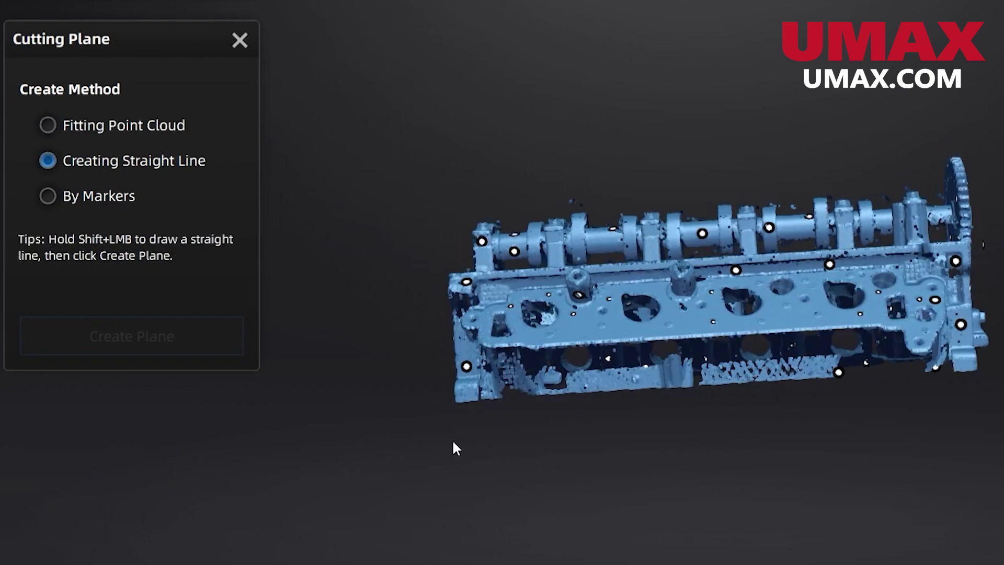
mouse_move(453, 438)
shift+mouse_down()
mouse_move(542, 453)
mouse_move(995, 403)
shift+mouse_up()
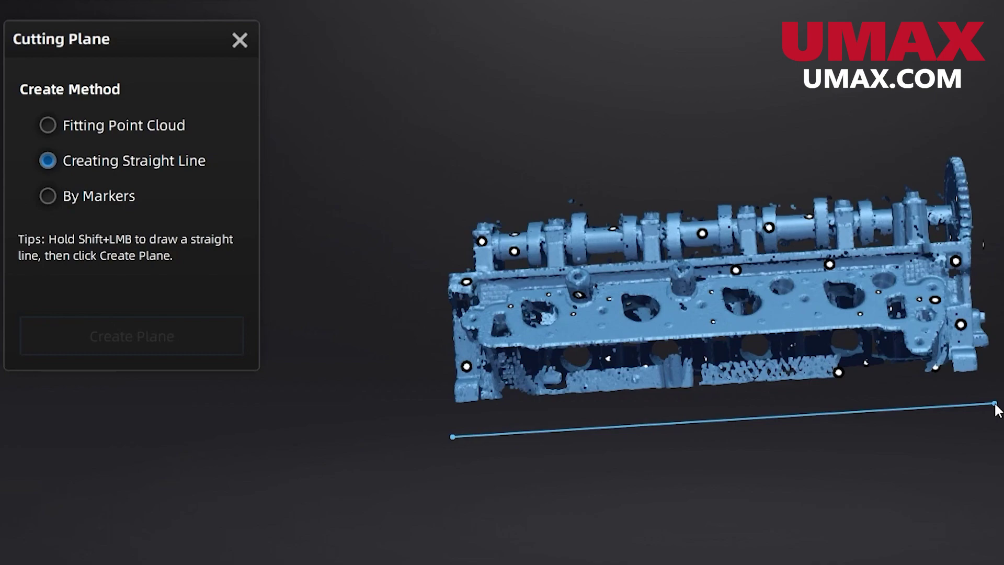
click(234, 340)
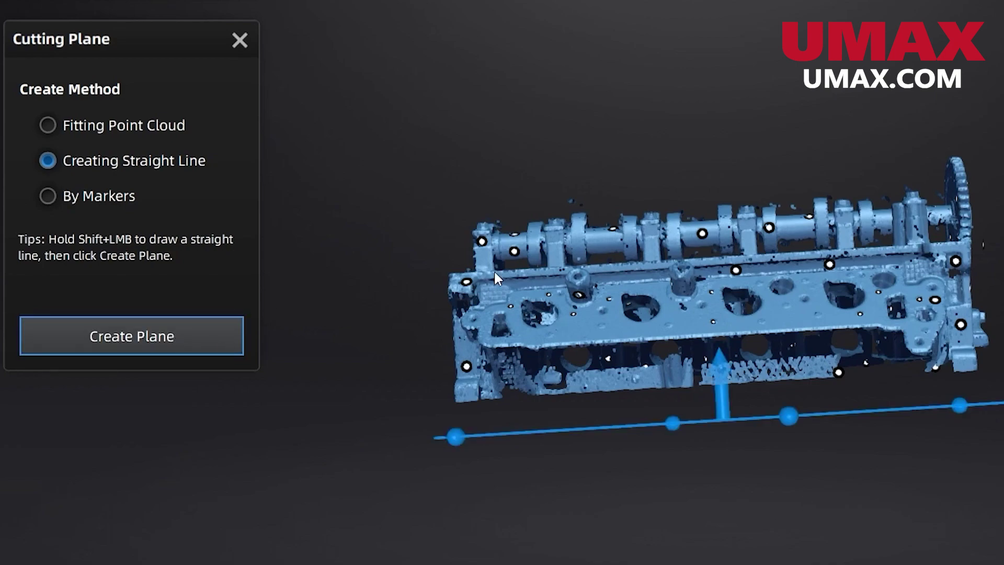
right_drag(575, 439, 729, 391)
drag(730, 391, 726, 289)
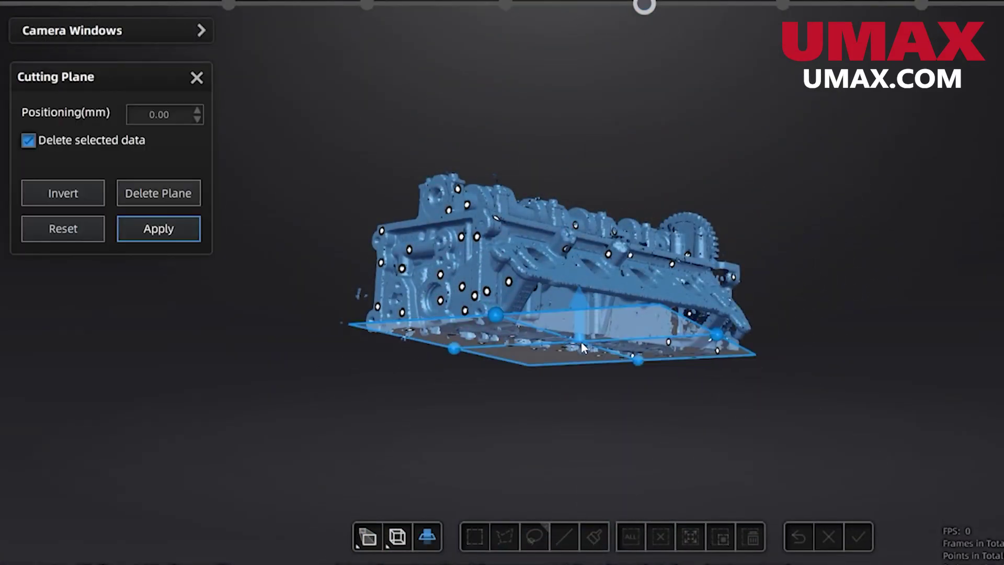
drag(582, 301, 583, 320)
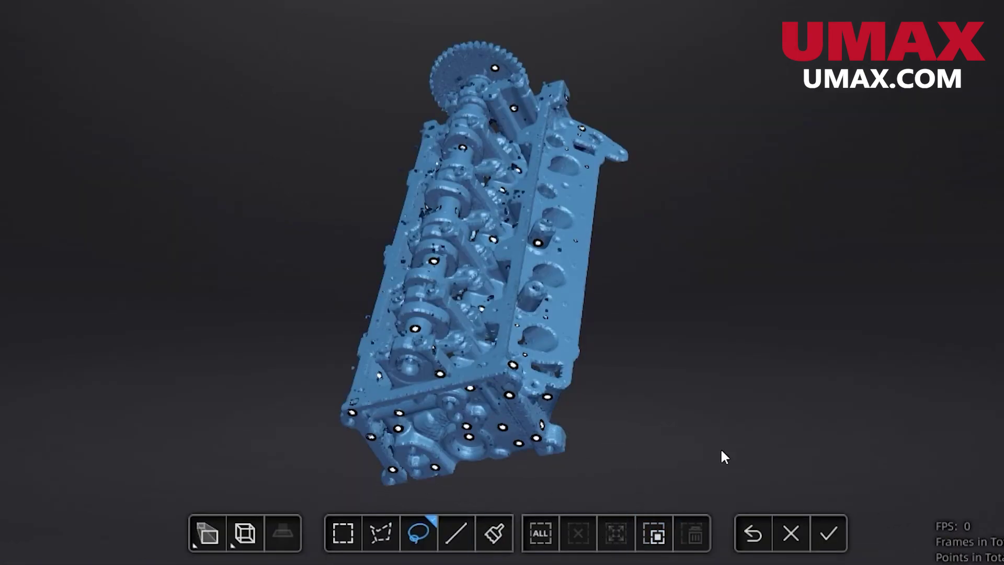
Apply the edits and generate the point cloud from the trimmed cylinder head scan.
click(832, 525)
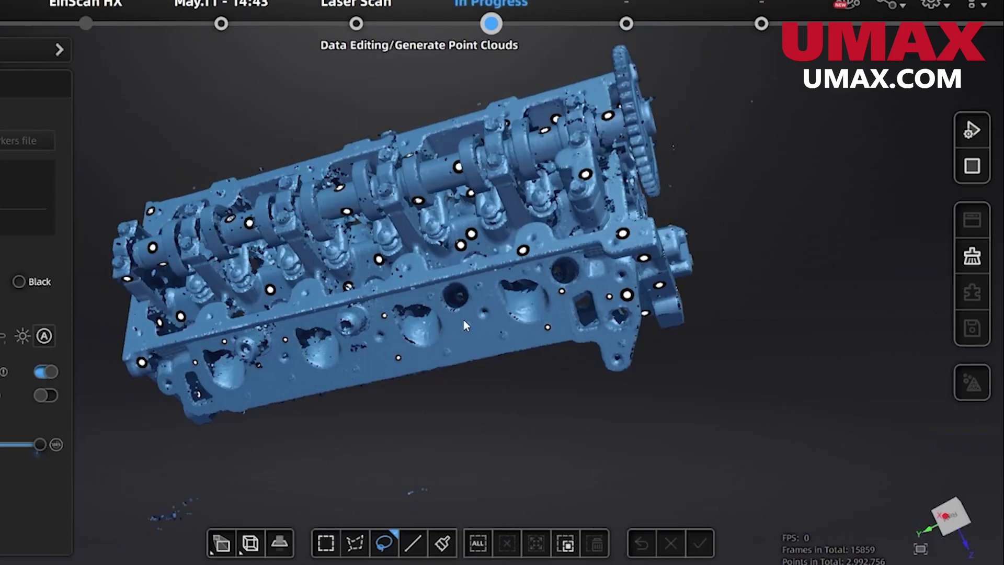
drag(345, 387, 565, 288)
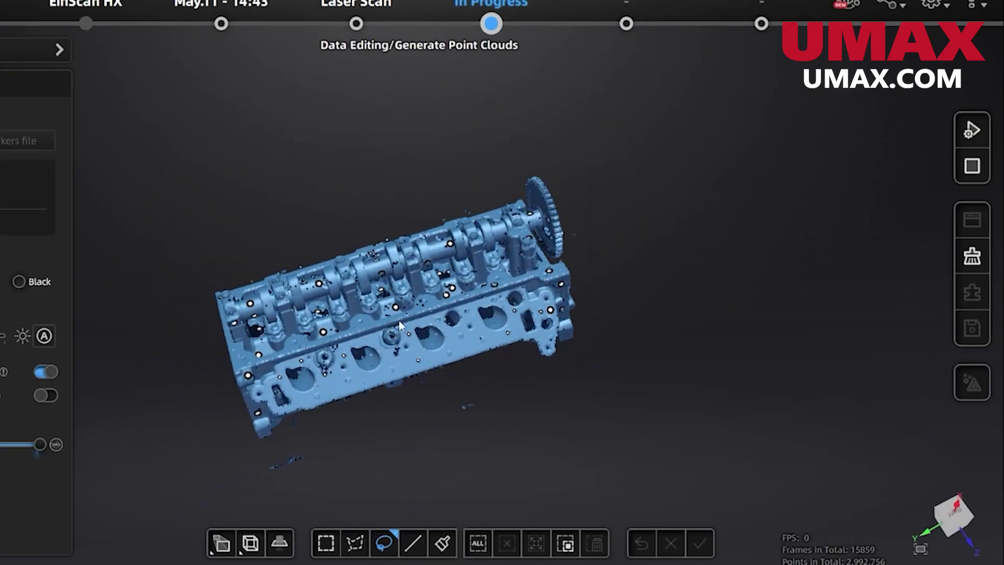
drag(399, 325, 306, 470)
drag(494, 289, 511, 485)
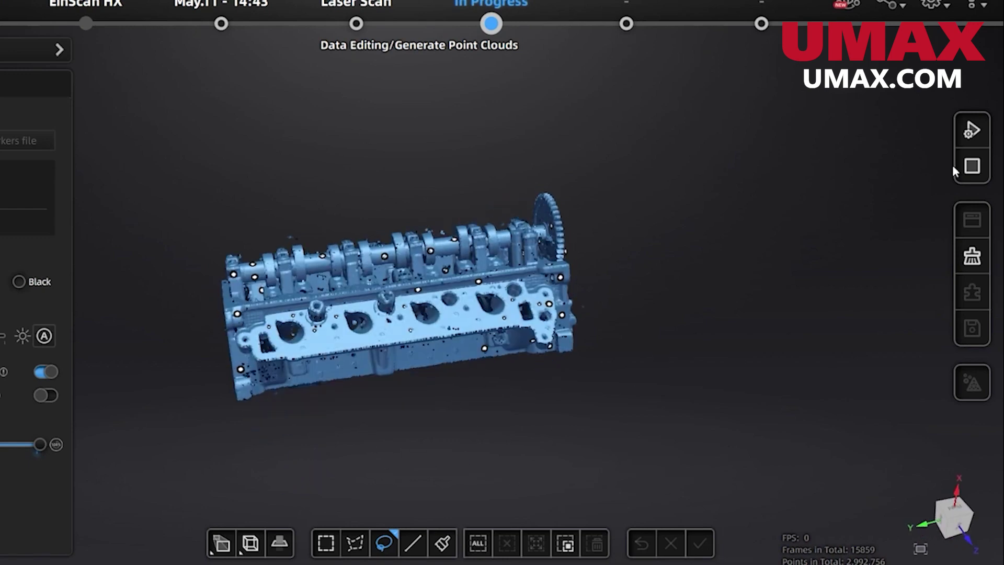
click(970, 173)
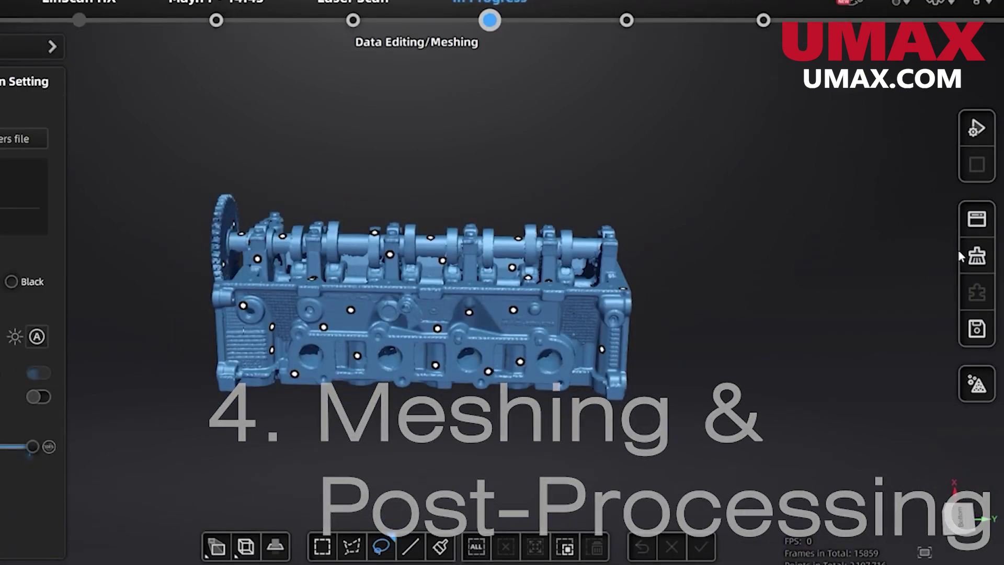
Mesh the cylinder head as unwatertight with small holes up to 10 mm filled, then confirm.
click(976, 384)
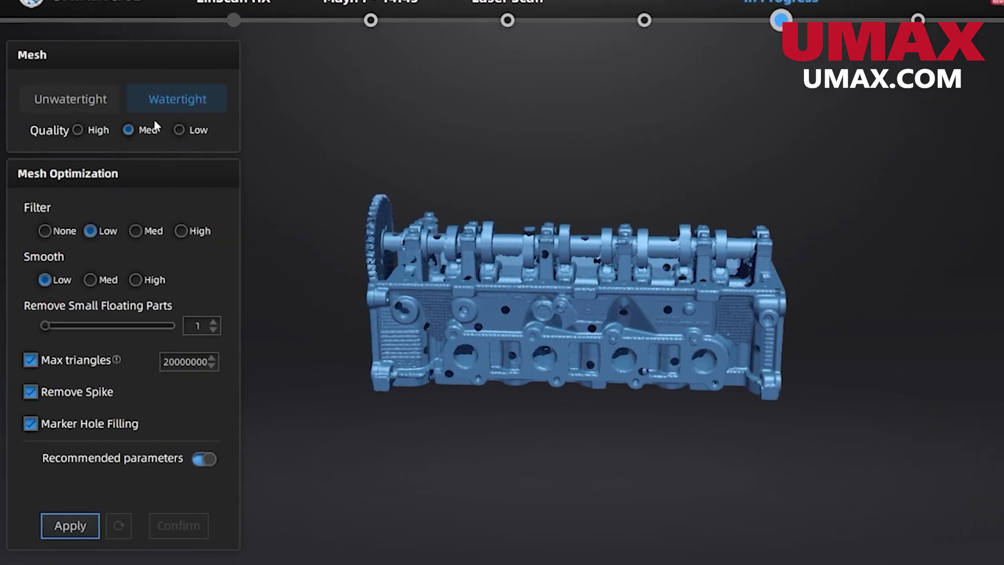
click(103, 105)
click(178, 109)
drag(502, 236, 506, 370)
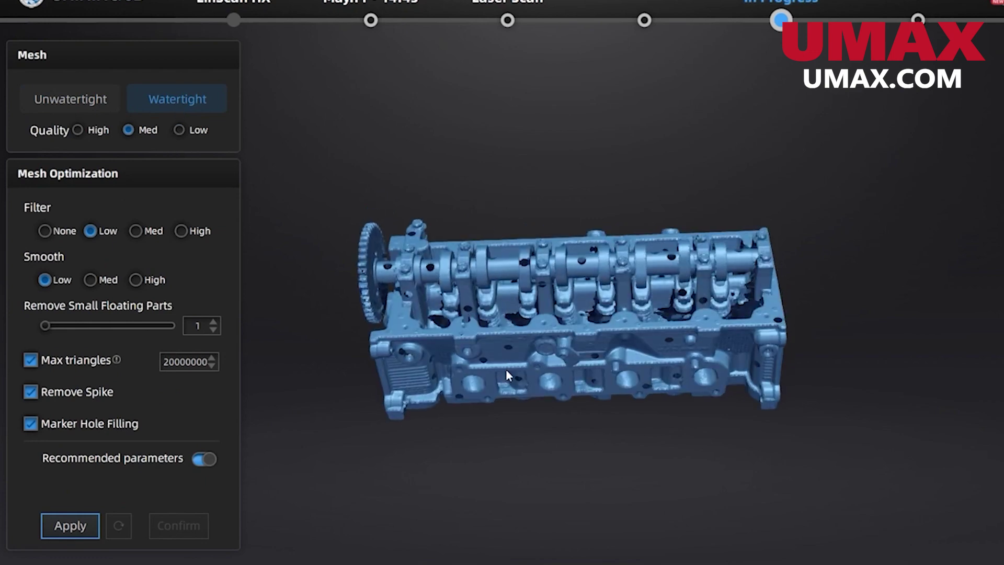
drag(547, 319, 569, 224)
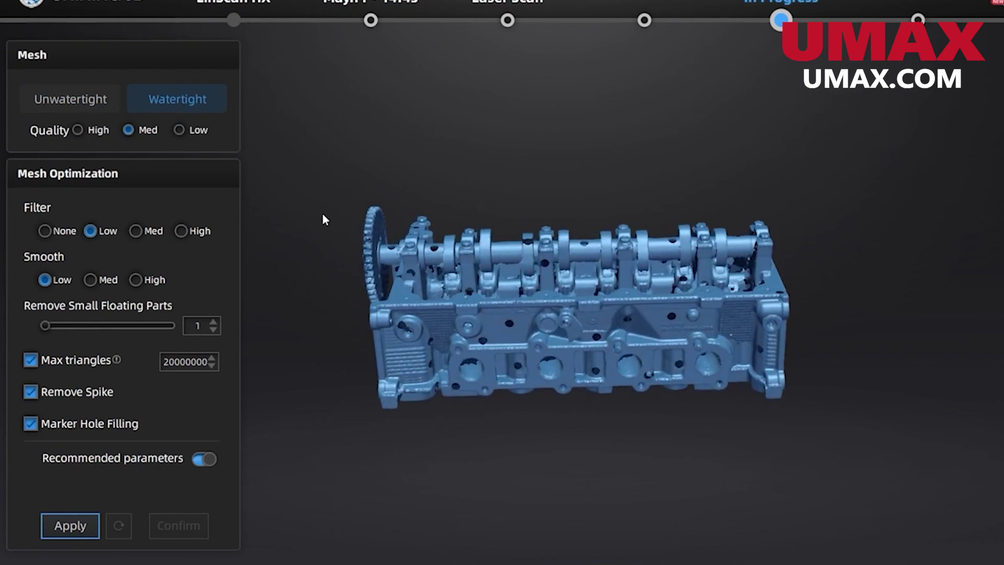
click(95, 98)
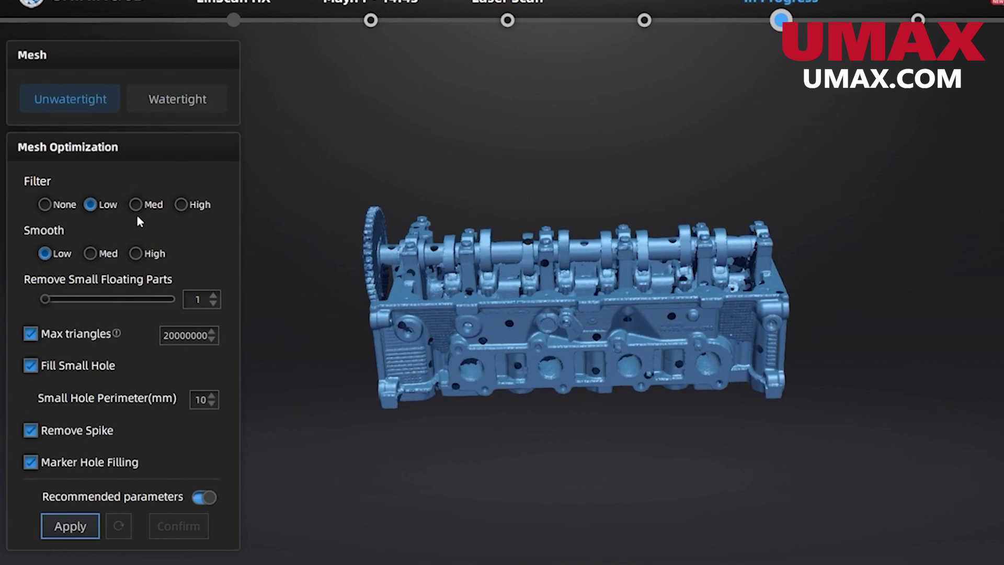
click(163, 102)
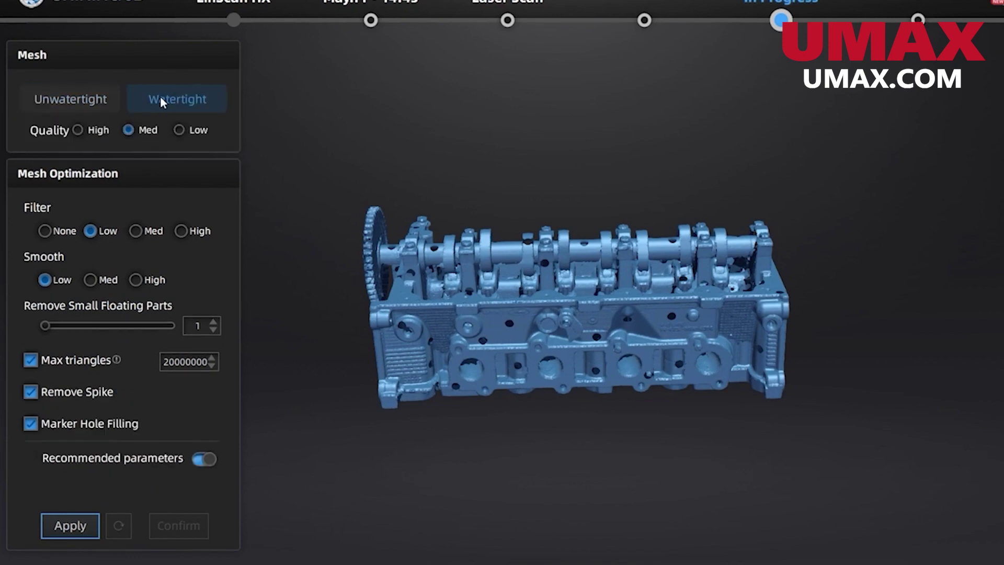
click(67, 105)
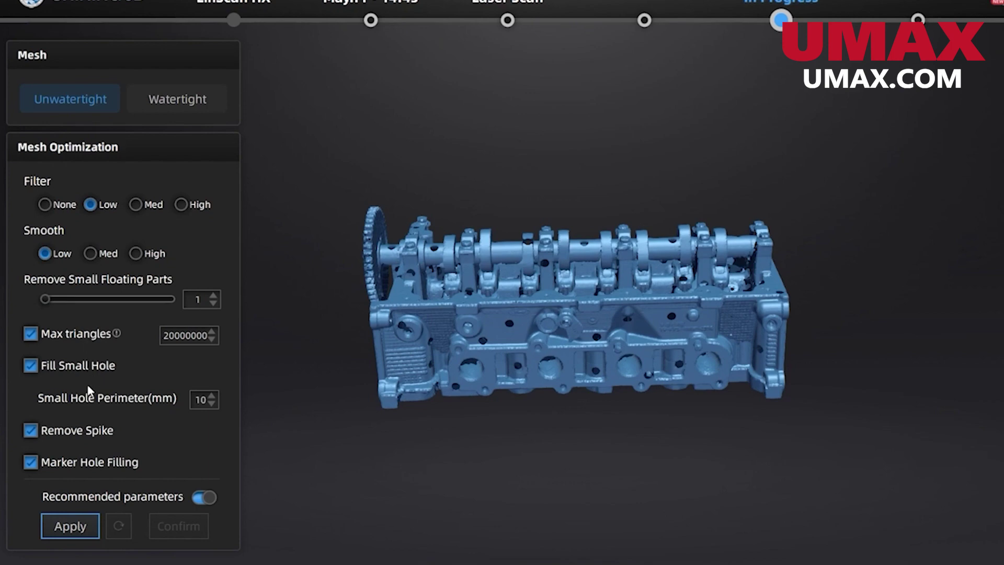
click(85, 526)
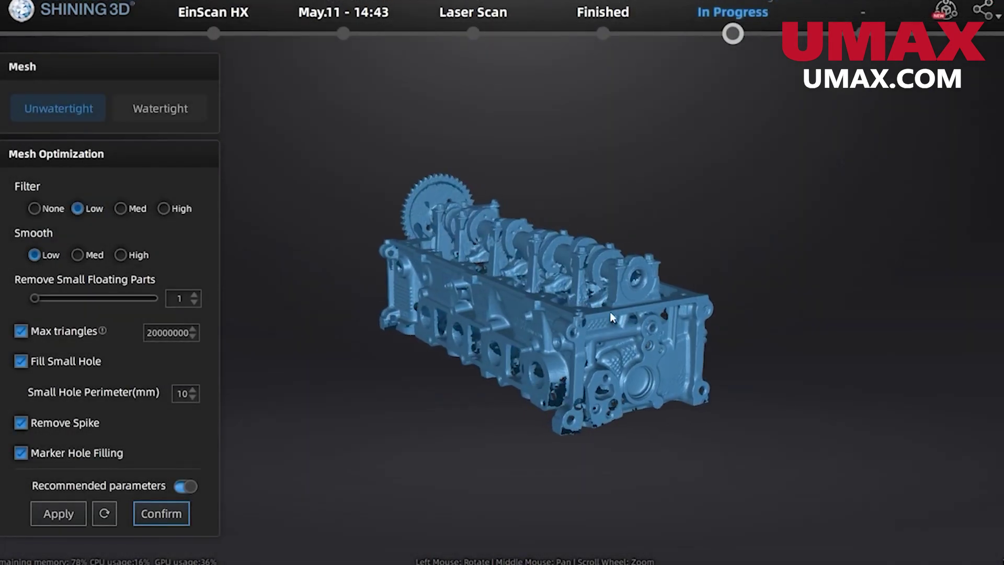
drag(612, 317, 310, 253)
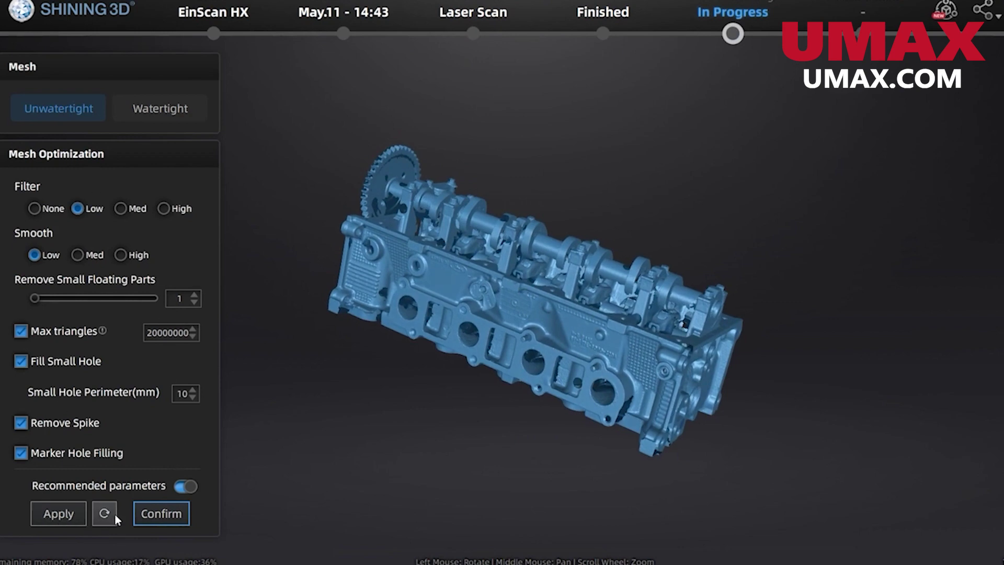
click(160, 514)
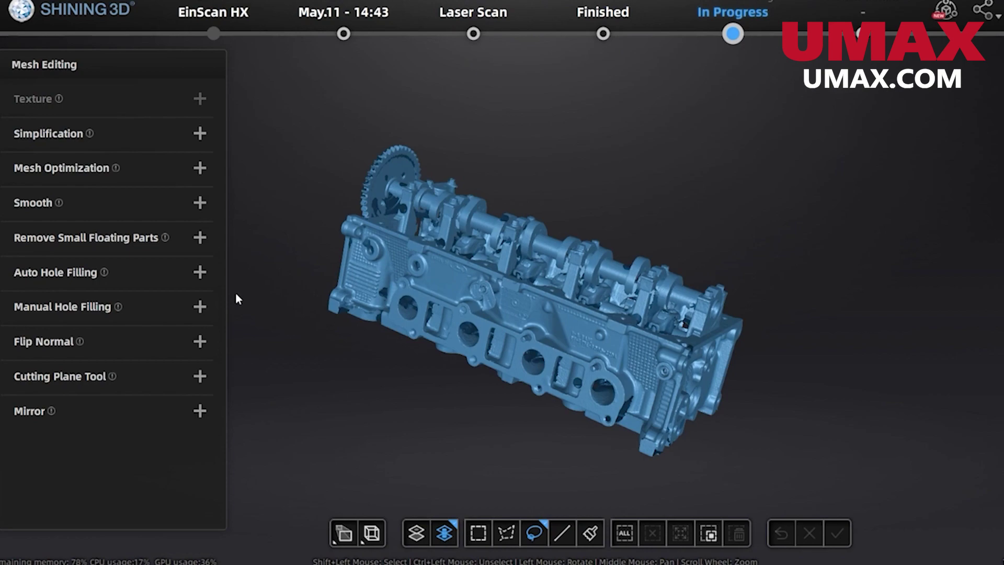
Manually fill a hole on the cylinder head mesh, then cancel the Save dialog.
click(151, 307)
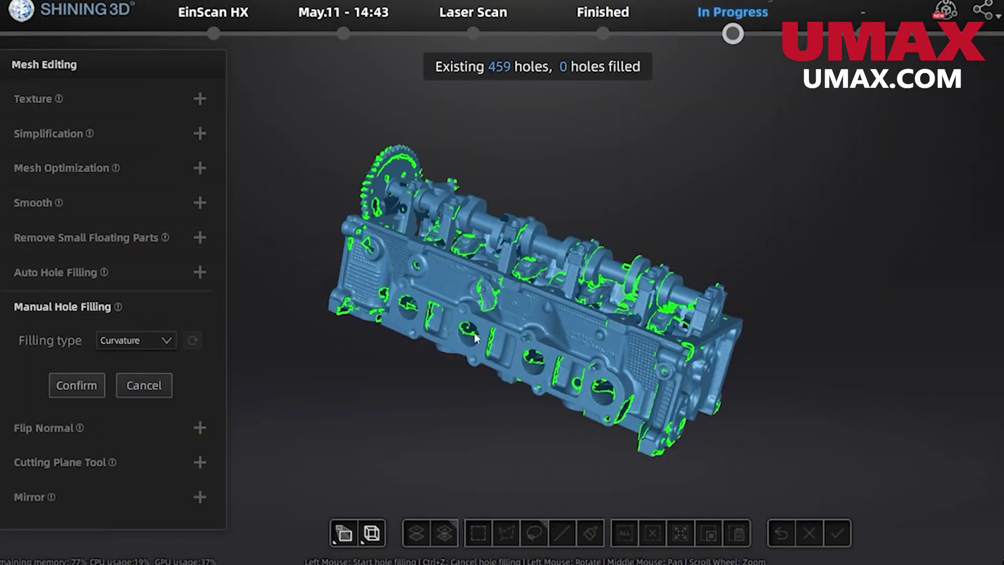
click(473, 336)
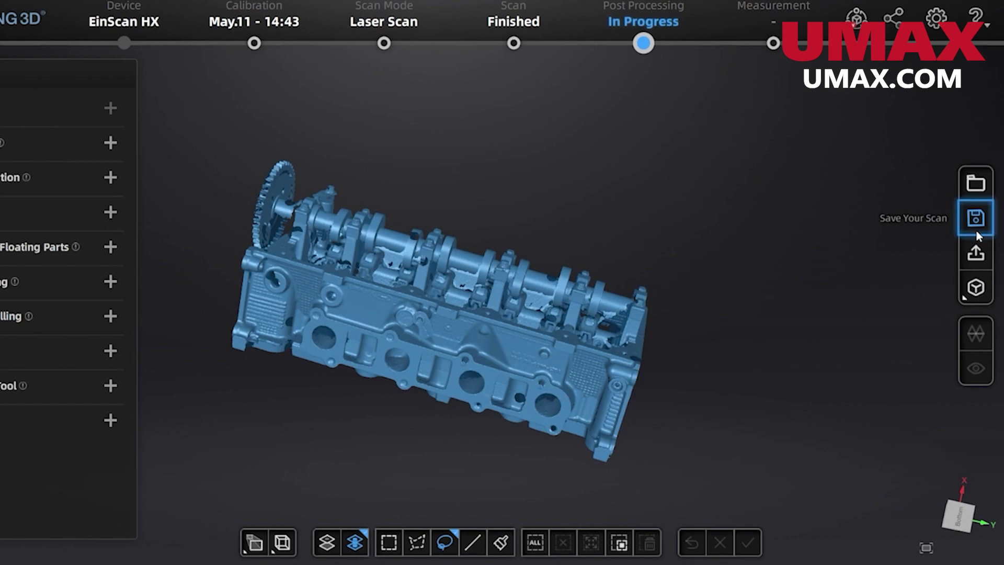
click(976, 230)
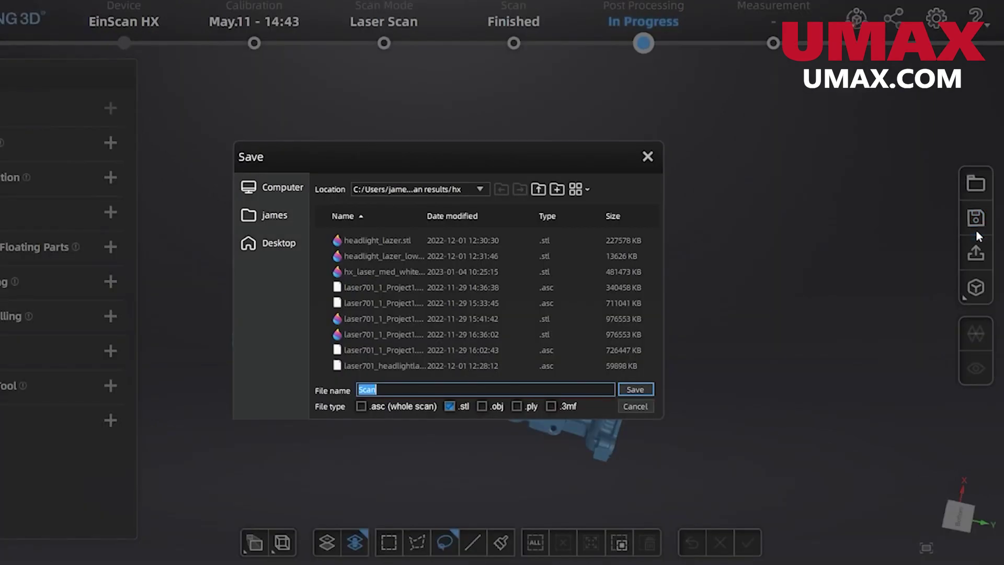
click(634, 407)
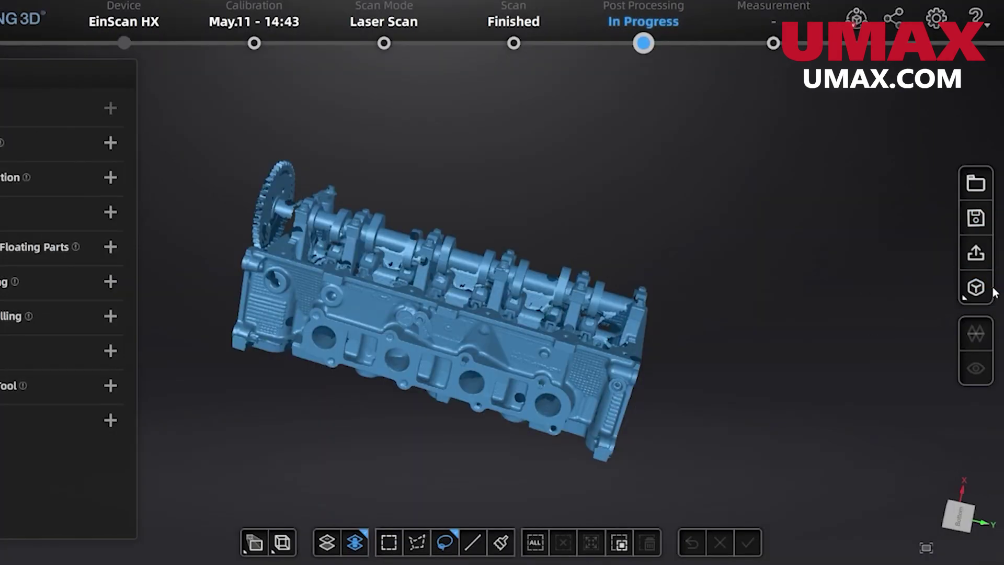
Glance at the third-party software options, then move on to the Measurement step.
click(976, 287)
click(976, 287)
click(773, 43)
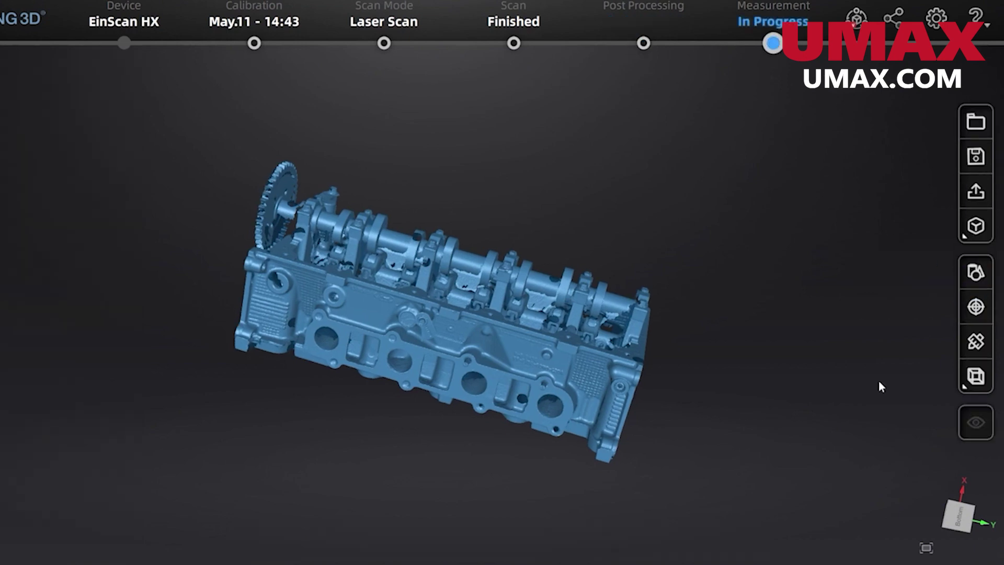
Measure the distance between the head's two ends: 497.802.
click(975, 341)
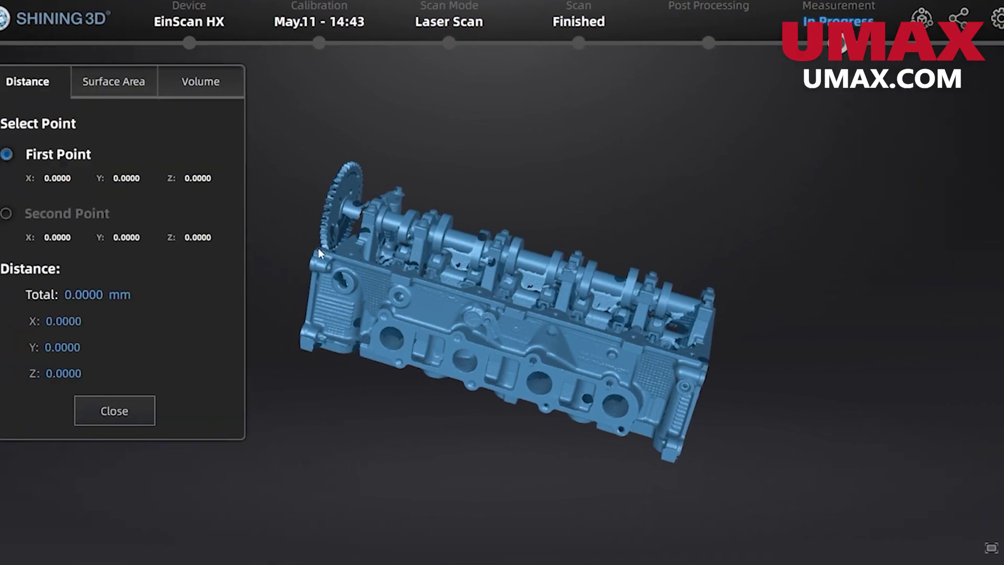
click(320, 253)
click(700, 365)
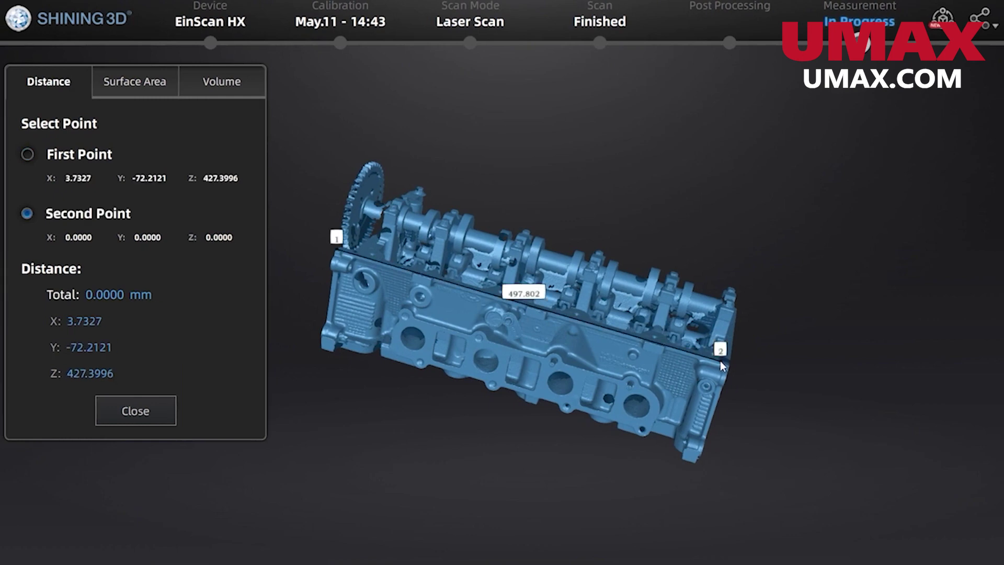
Measure the middle section's surface area (348,657.2813 mm²); volume is refused as the mesh isn't watertight.
click(151, 94)
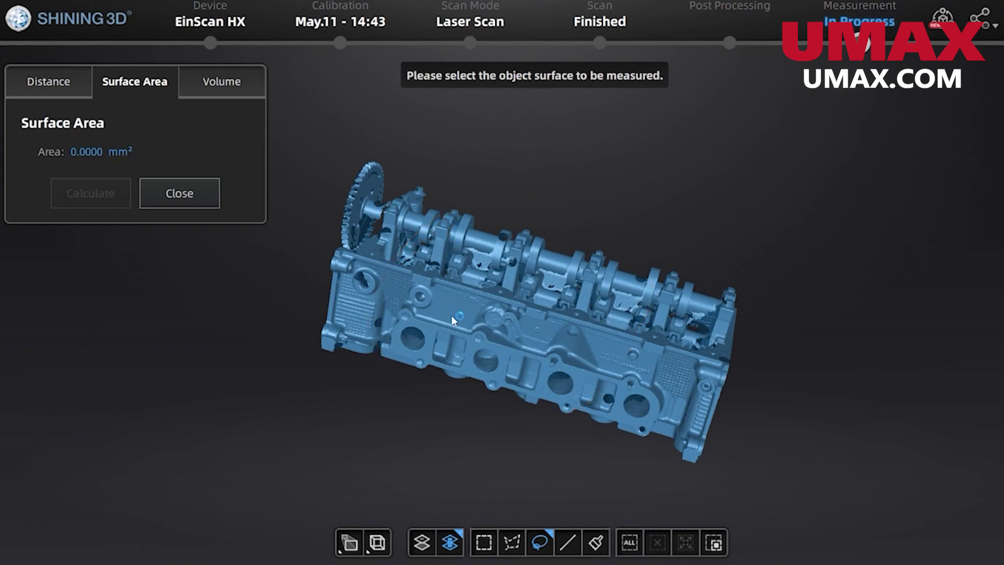
drag(365, 309, 368, 290)
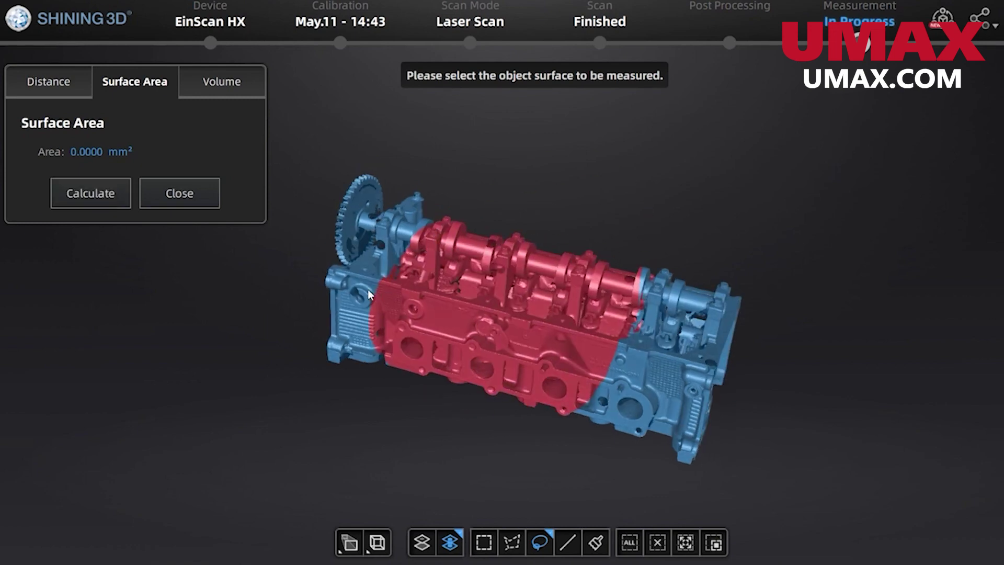
click(112, 195)
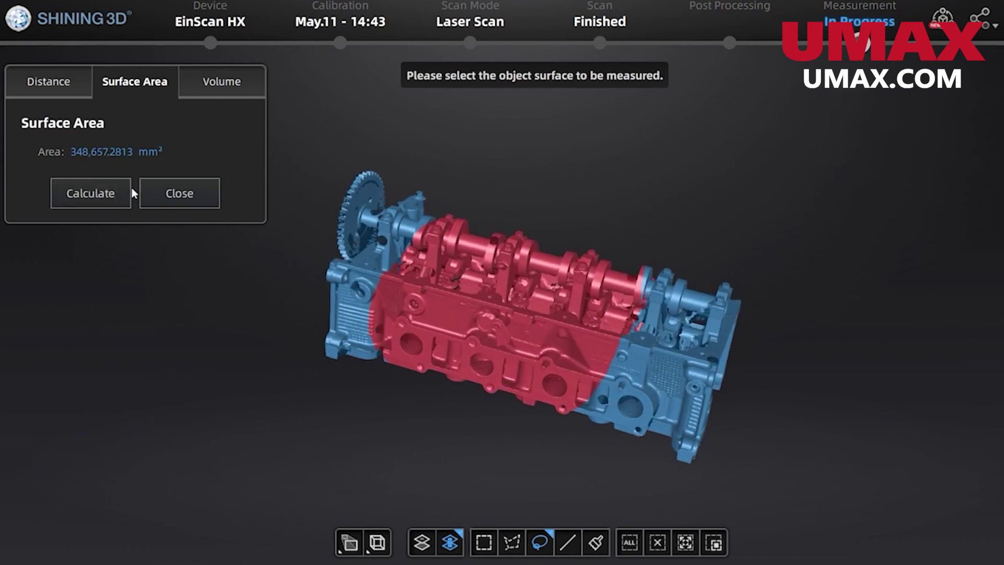
click(212, 89)
click(524, 320)
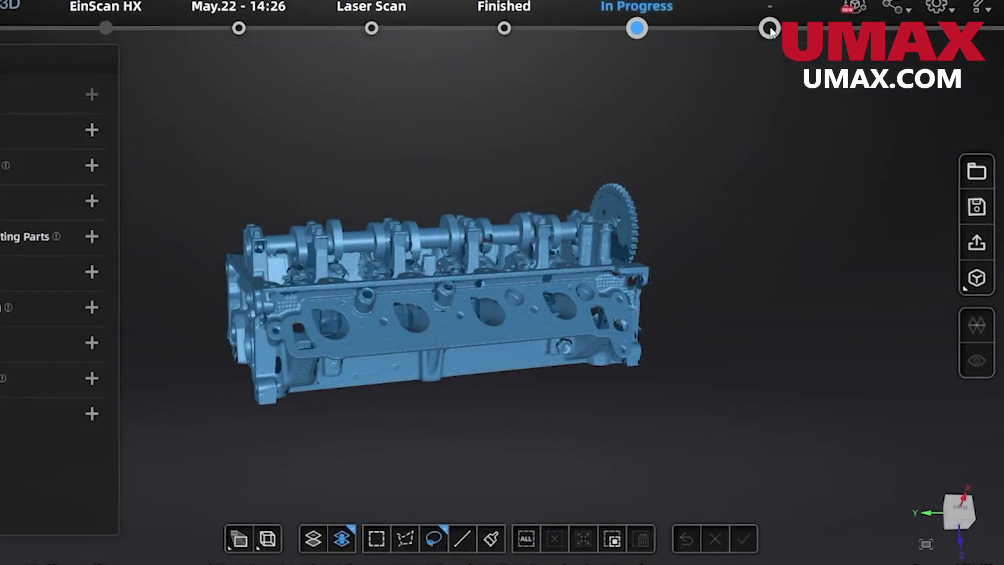
Move the cylinder head model to the coordinate origin with an exact 0,0,0 offset.
click(769, 29)
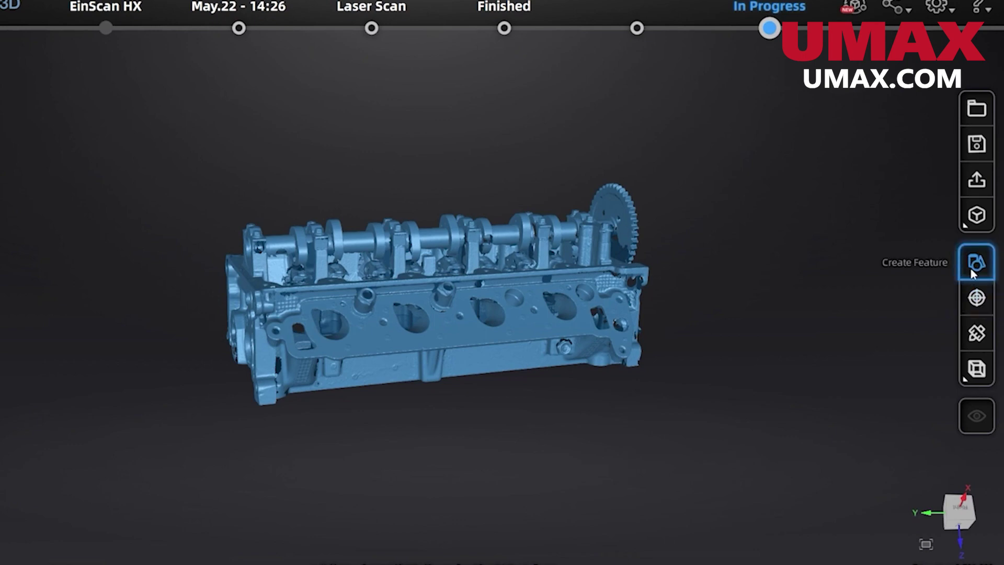
click(975, 301)
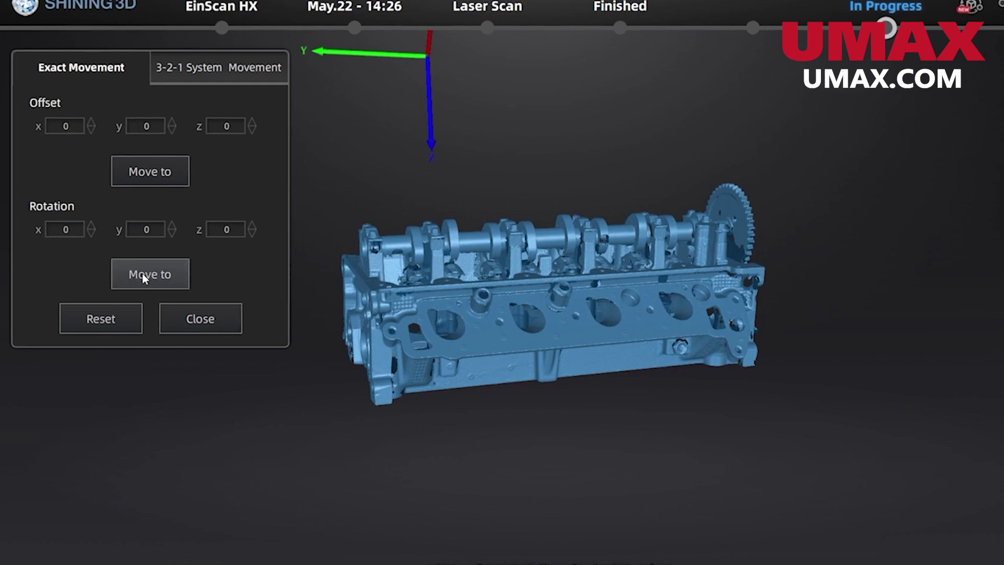
click(136, 171)
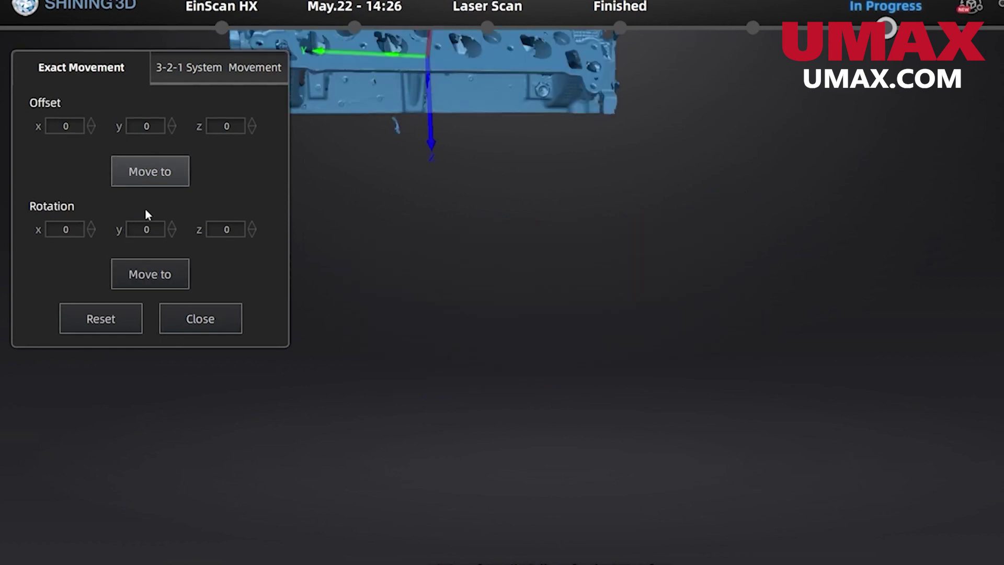
click(200, 320)
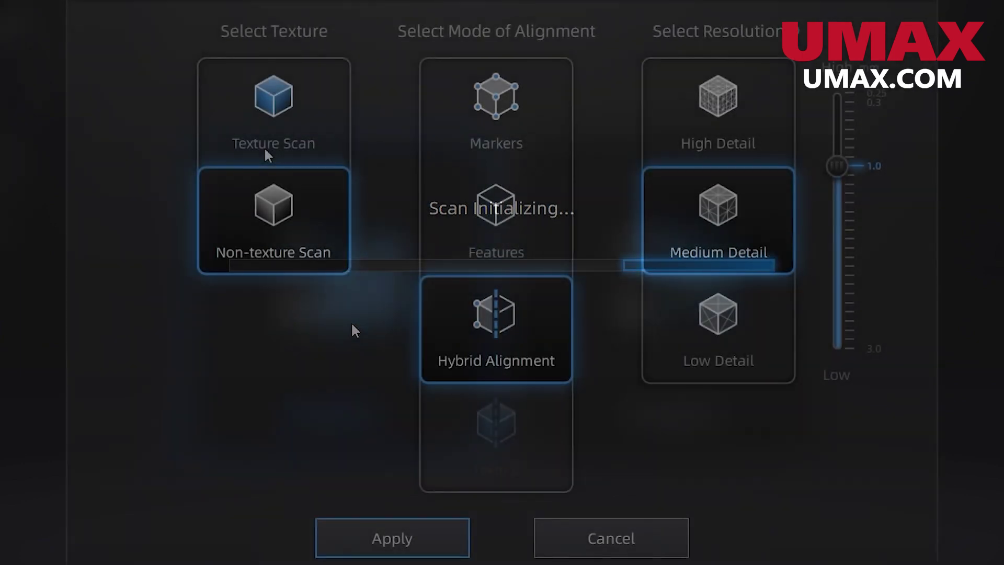
Set the new bumper scan project to Texture Scan.
click(307, 127)
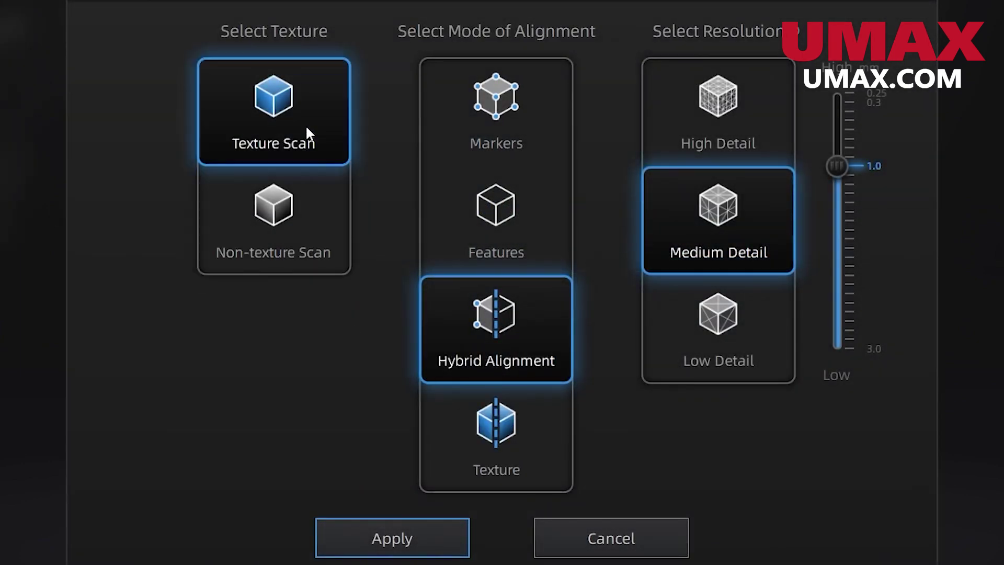
click(272, 208)
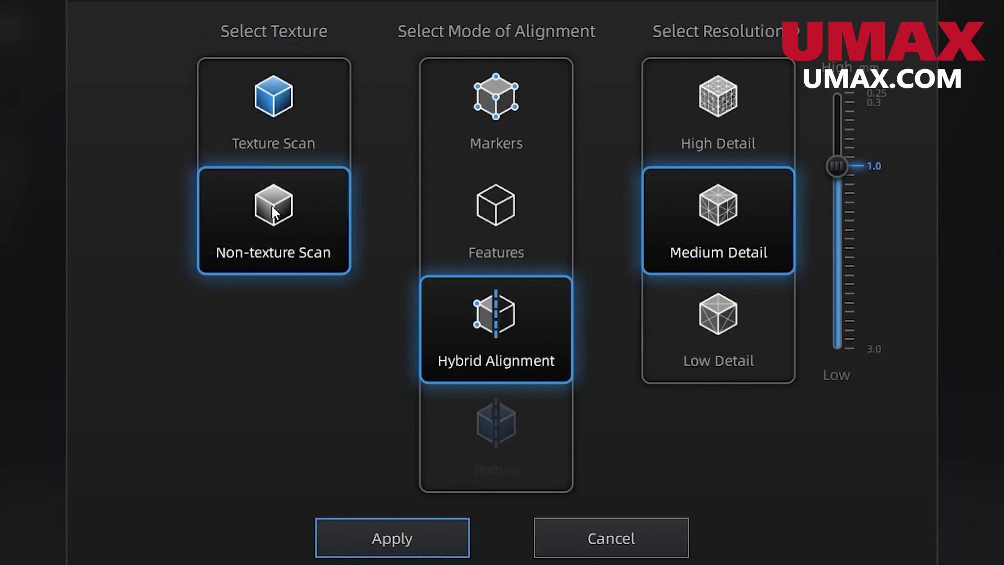
click(255, 125)
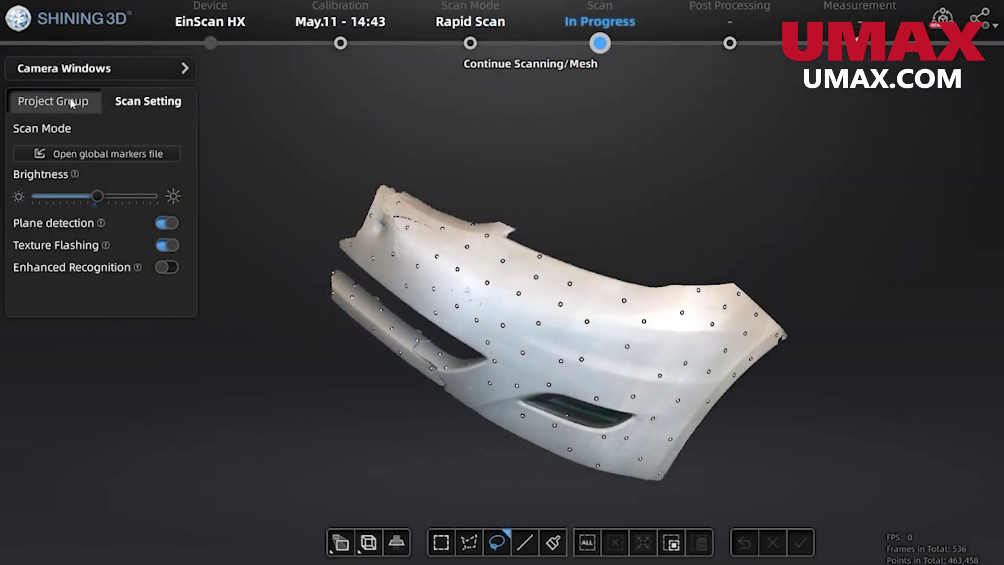
Add Project2 to the project group using Texture Scan, Hybrid Alignment and Medium Detail.
click(71, 102)
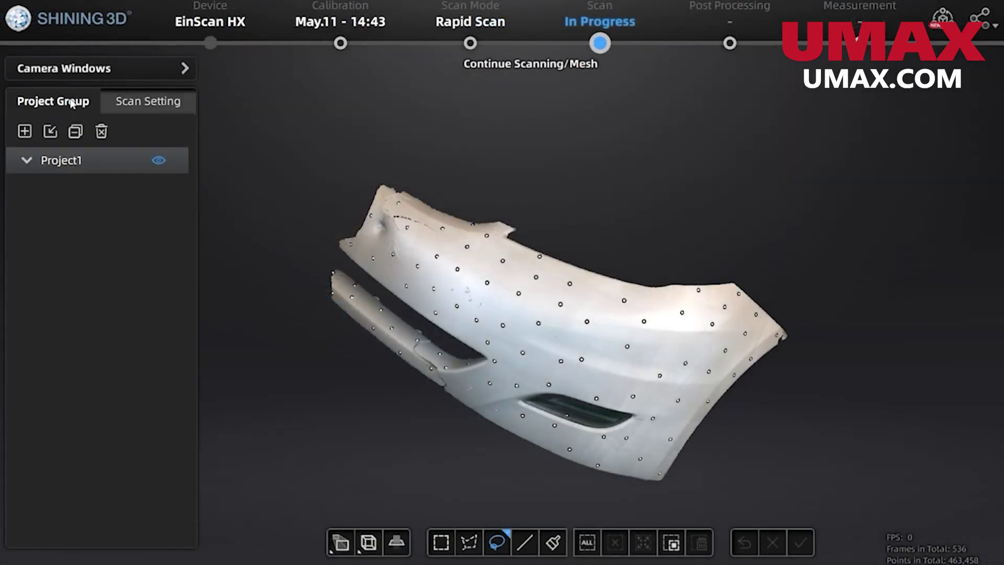
click(24, 132)
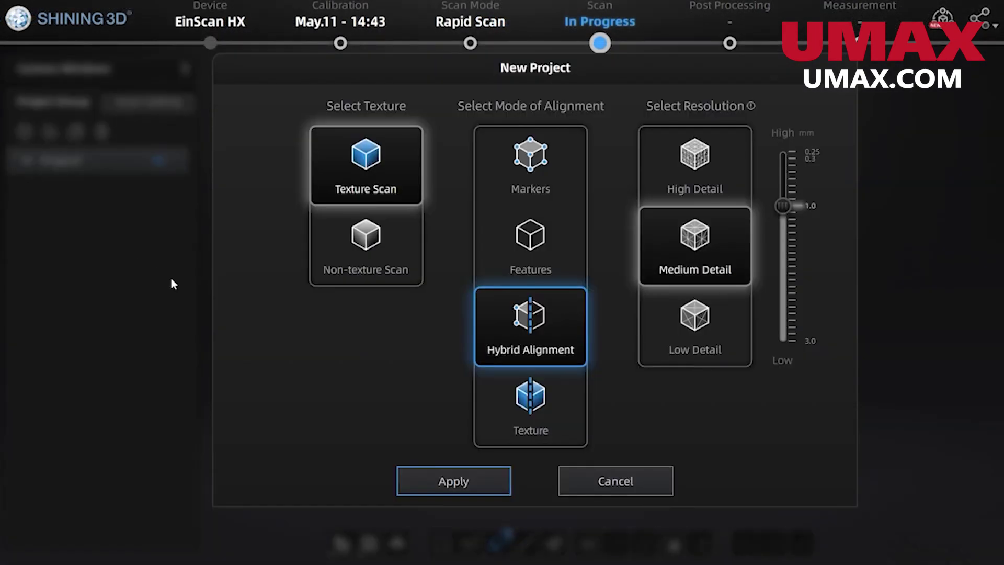
click(437, 483)
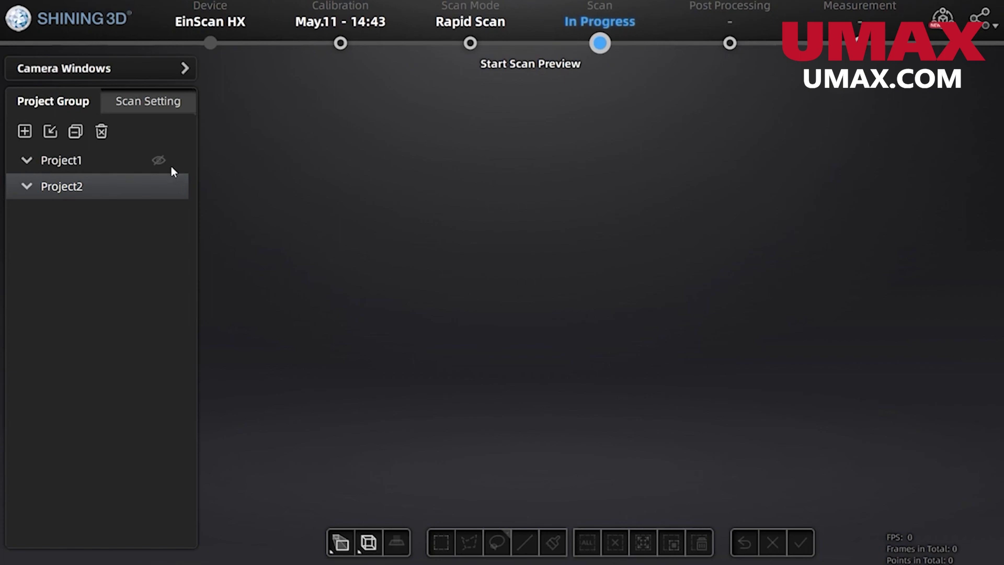
click(148, 101)
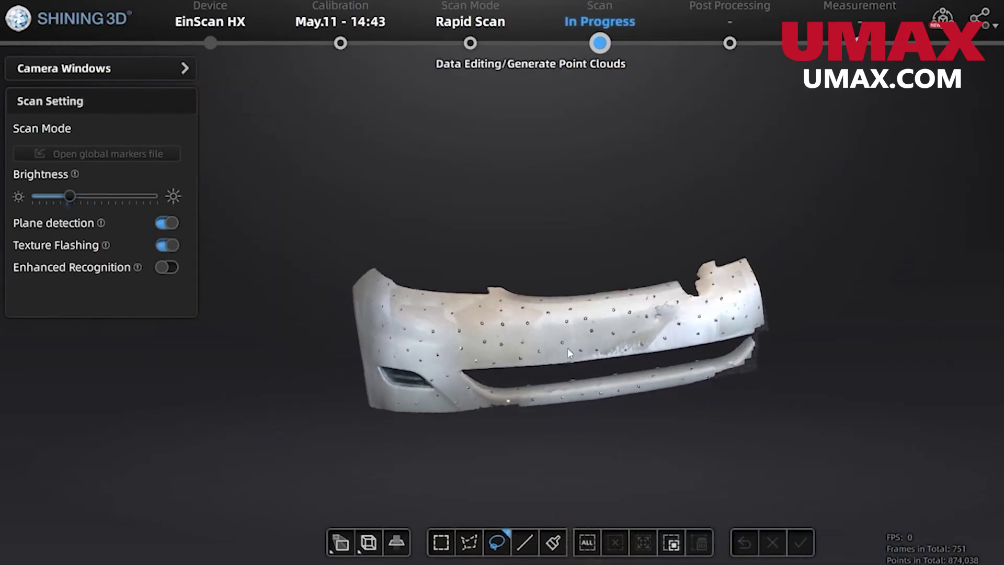
Check the remaining bumper coverage in Project2 and generate its point clouds.
drag(569, 351, 784, 157)
click(988, 183)
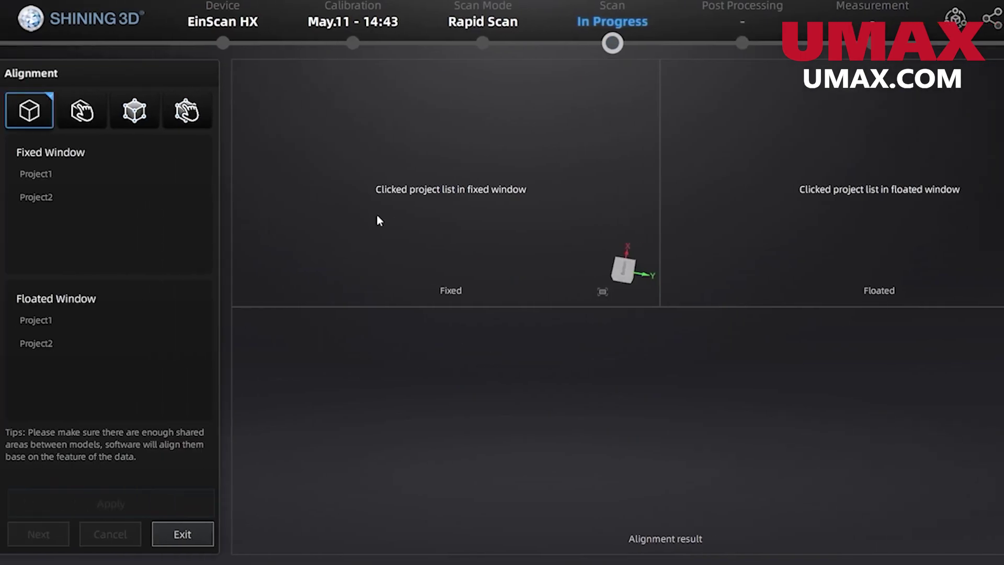
Align Project1 (fixed) and Project2 (floated) on shared markers with Markers Point Align.
click(101, 176)
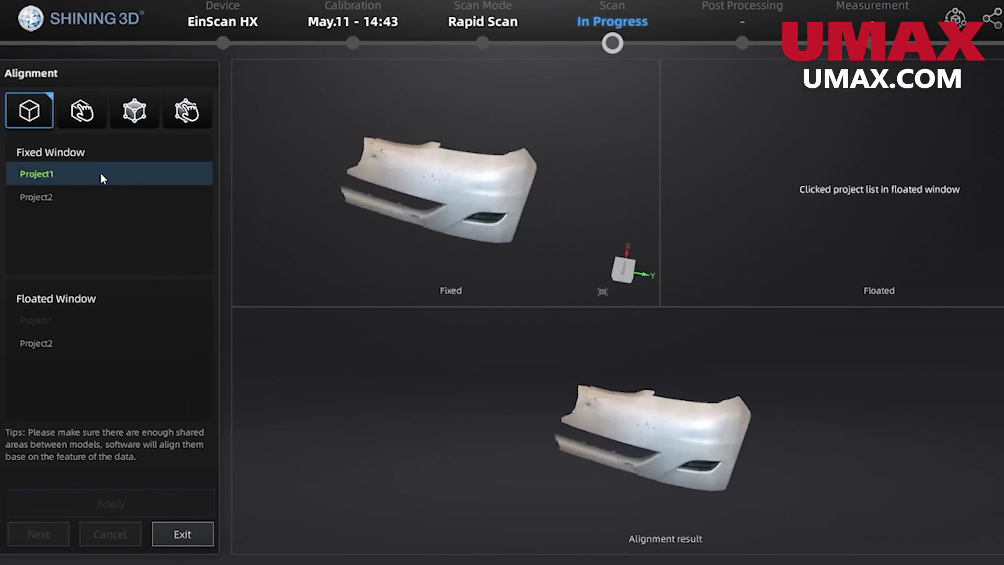
click(141, 343)
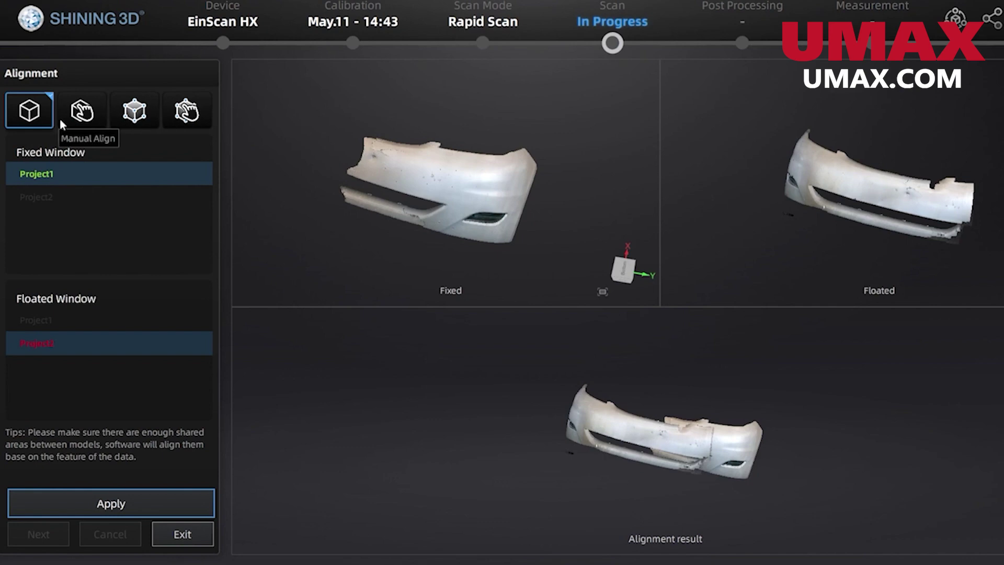
click(115, 114)
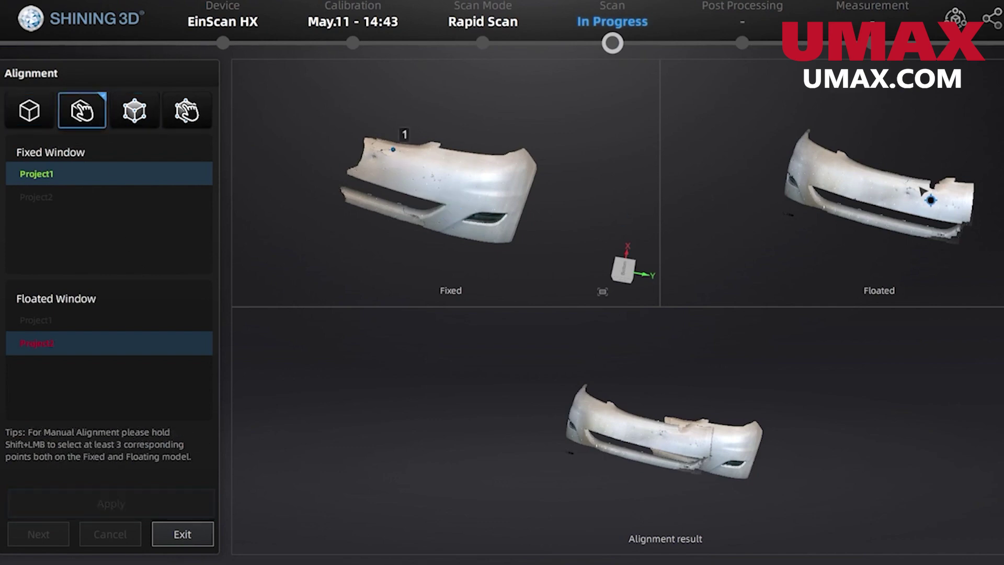
shift+click(919, 190)
shift+click(892, 208)
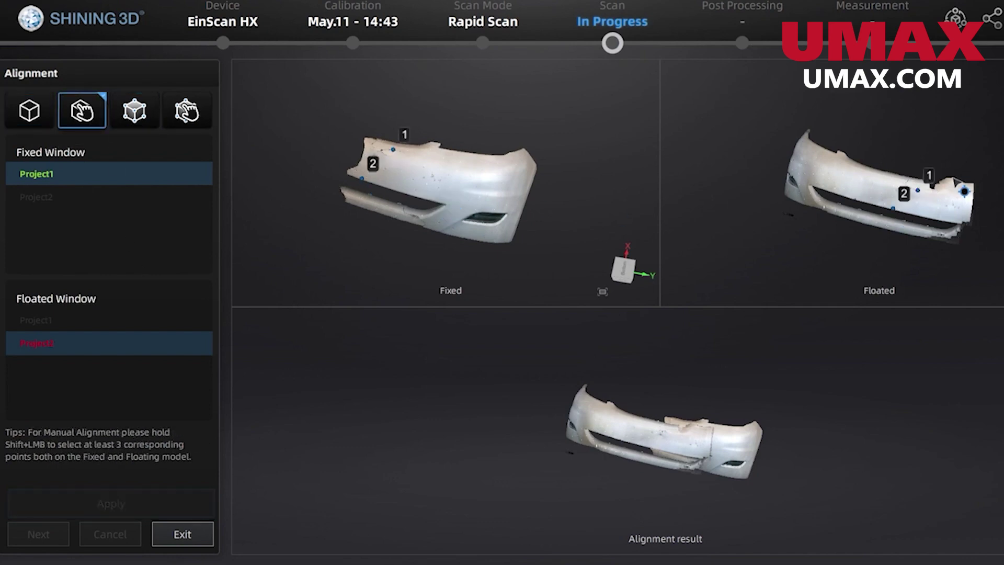
click(187, 110)
scroll(396, 184, up, 5)
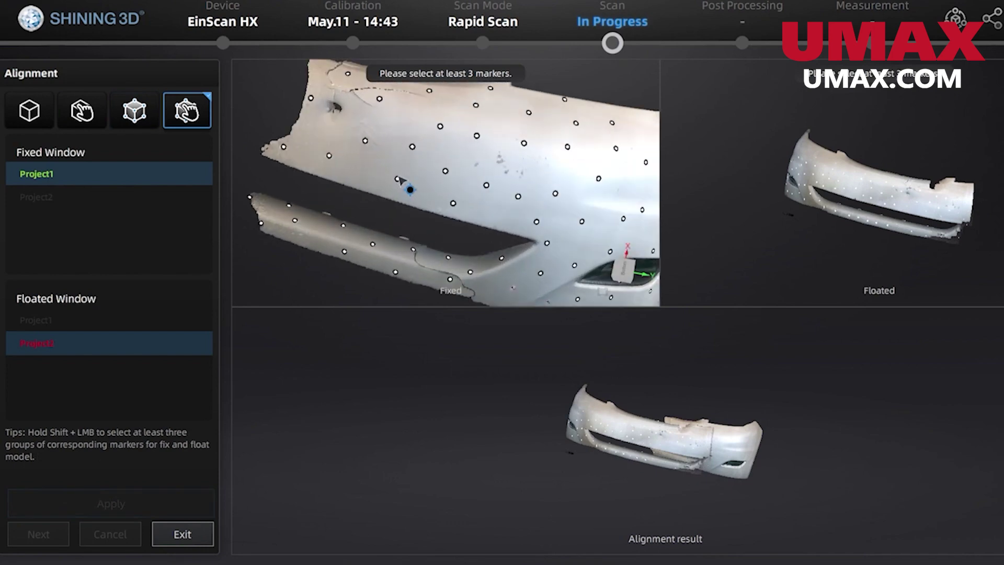
shift+click(410, 189)
click(152, 119)
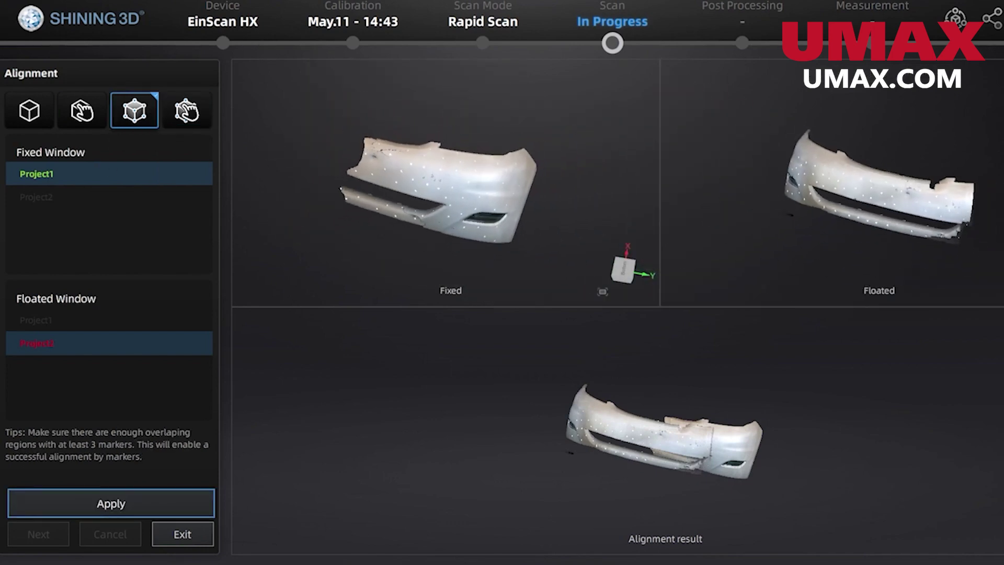
click(100, 512)
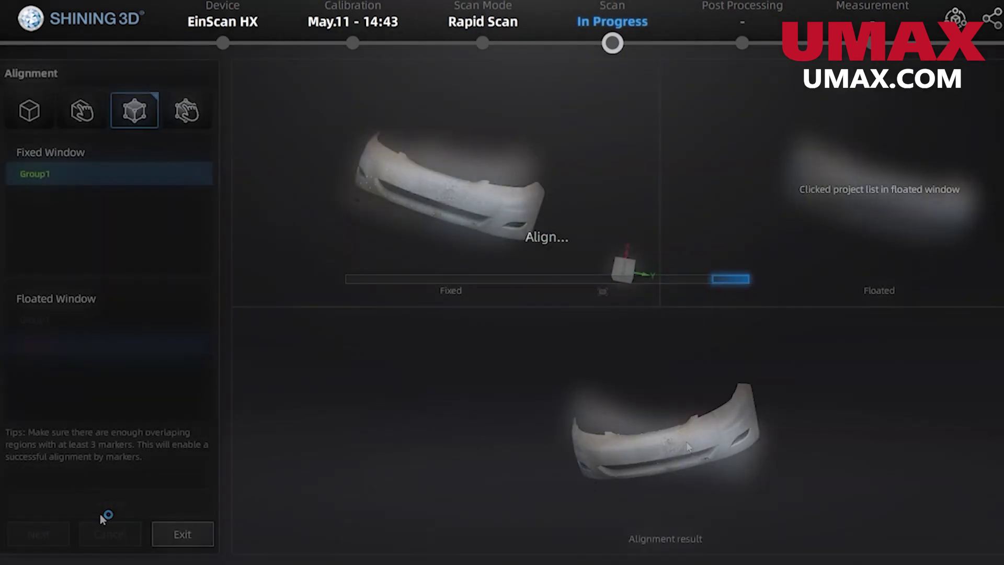
Mesh the combined bumper as unwatertight with the recommended optimization parameters.
click(182, 534)
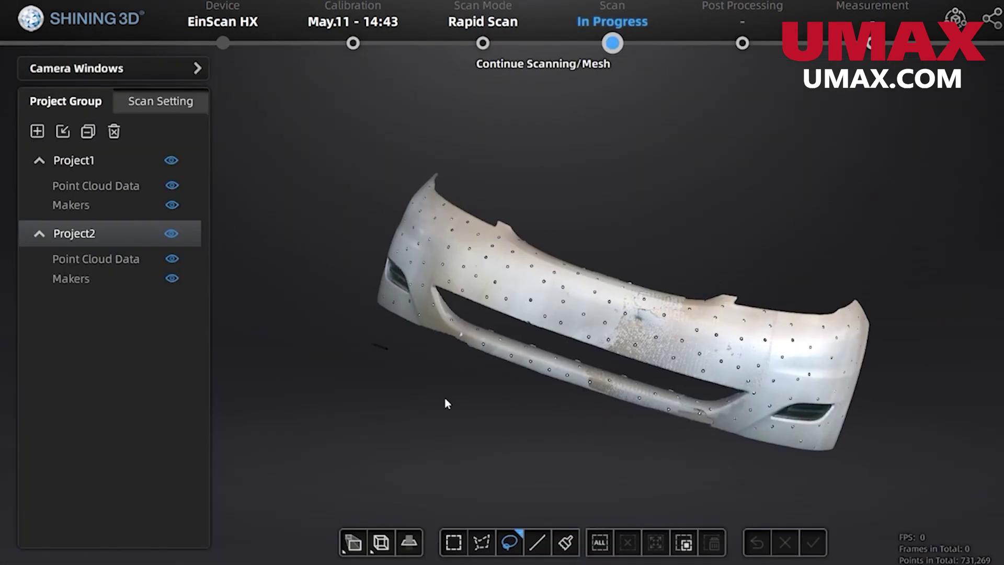
drag(444, 403, 298, 251)
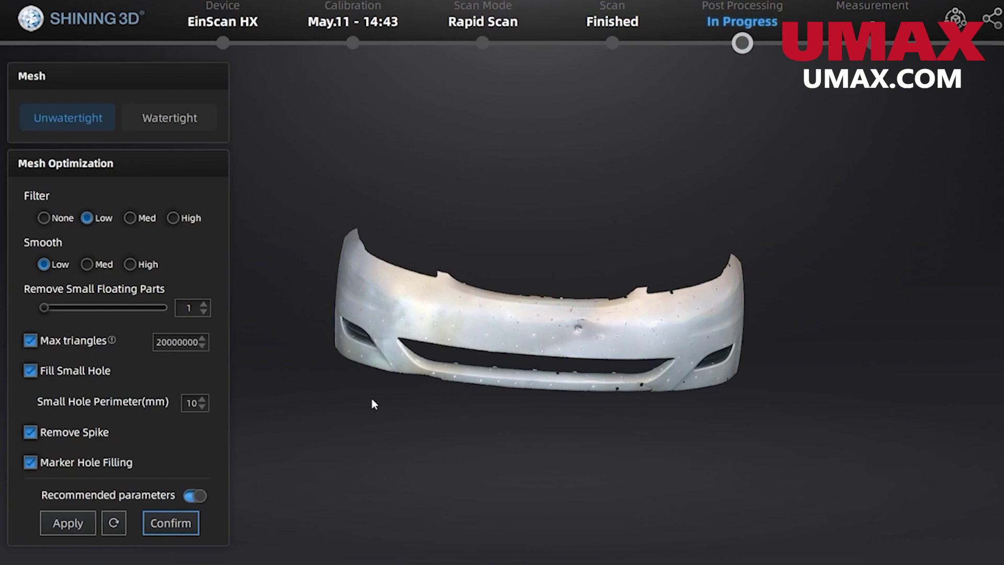
drag(373, 404, 515, 438)
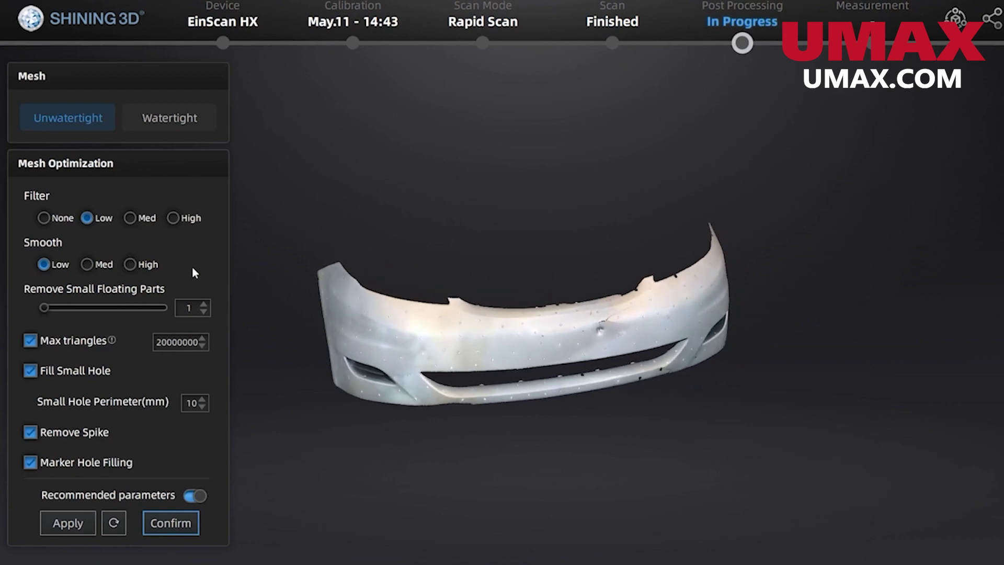
click(169, 525)
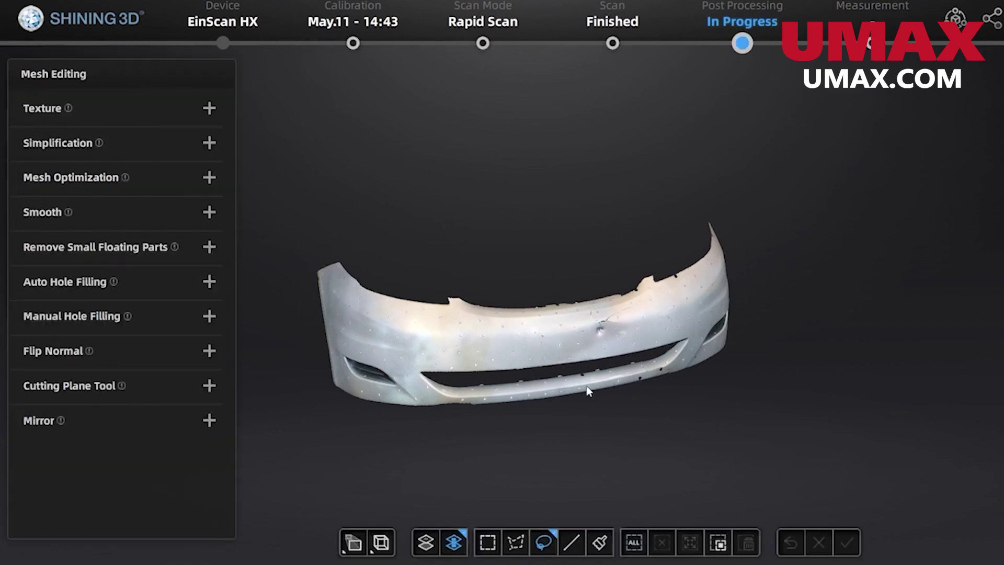